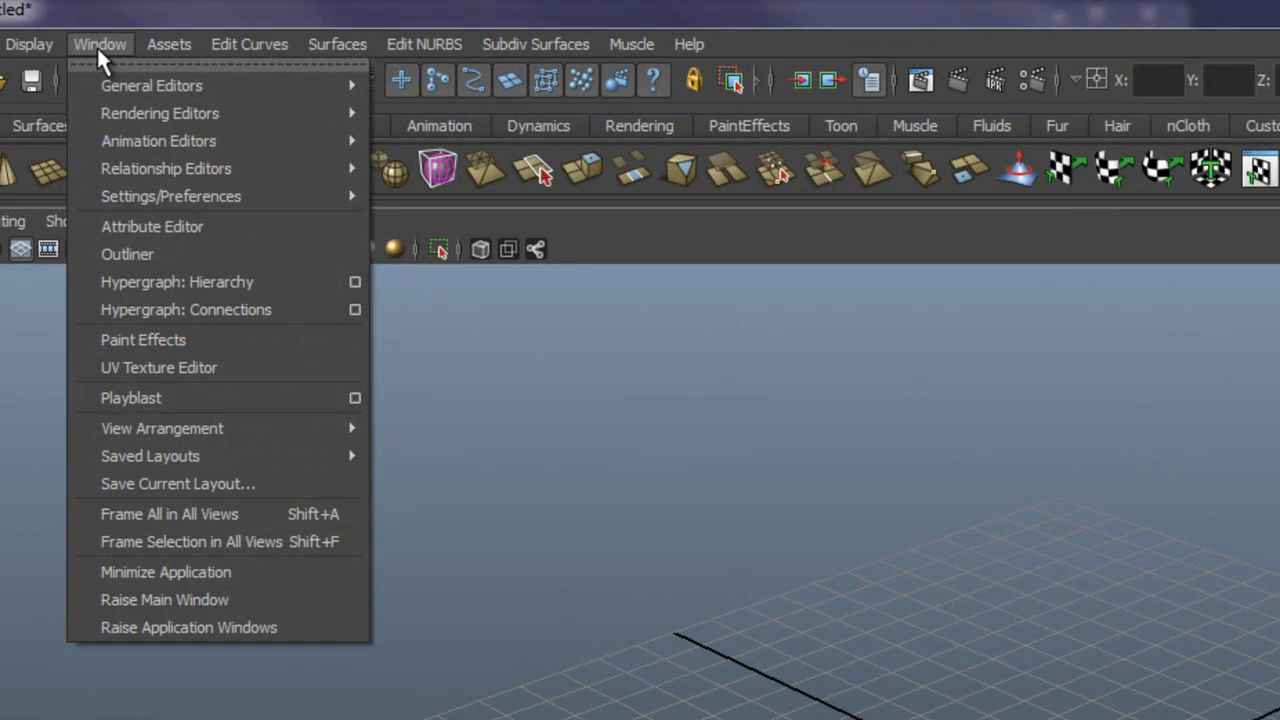
# Step: In the preferences, highlight polygon border edges at an edge width of 4.0, set face selection to Whole face, and save
pyautogui.moveTo(150, 198)
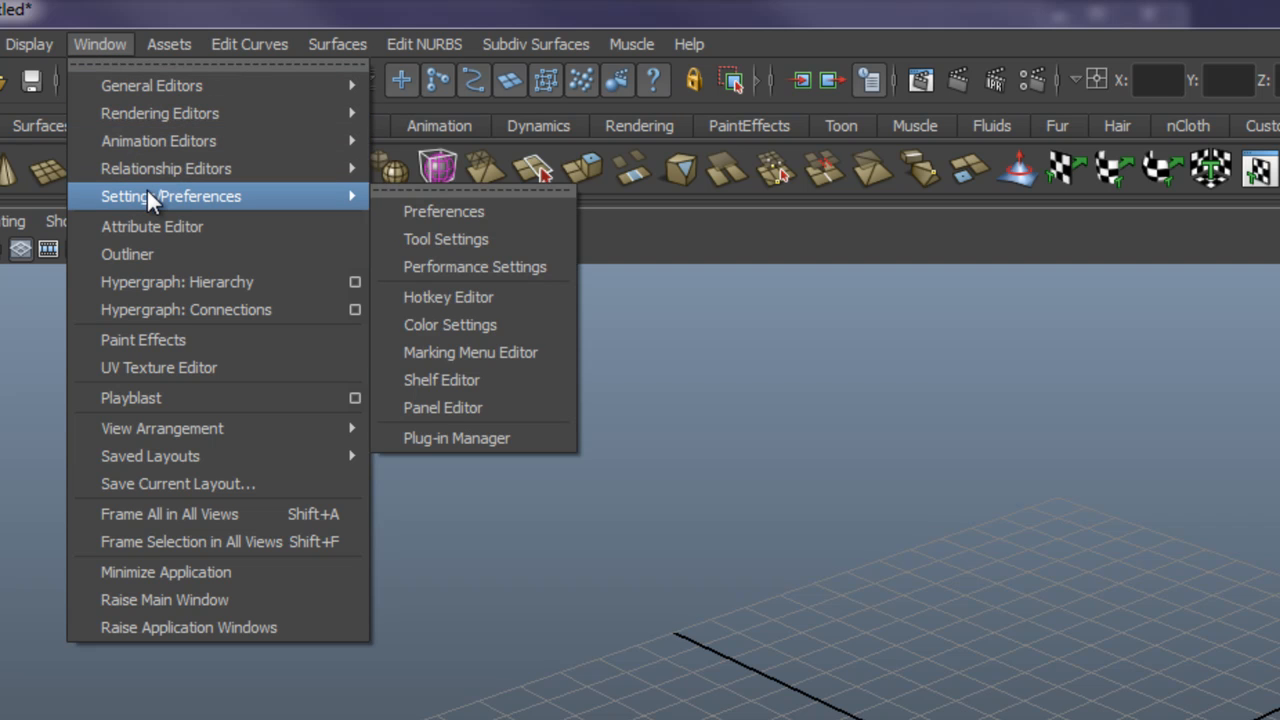
pyautogui.click(451, 209)
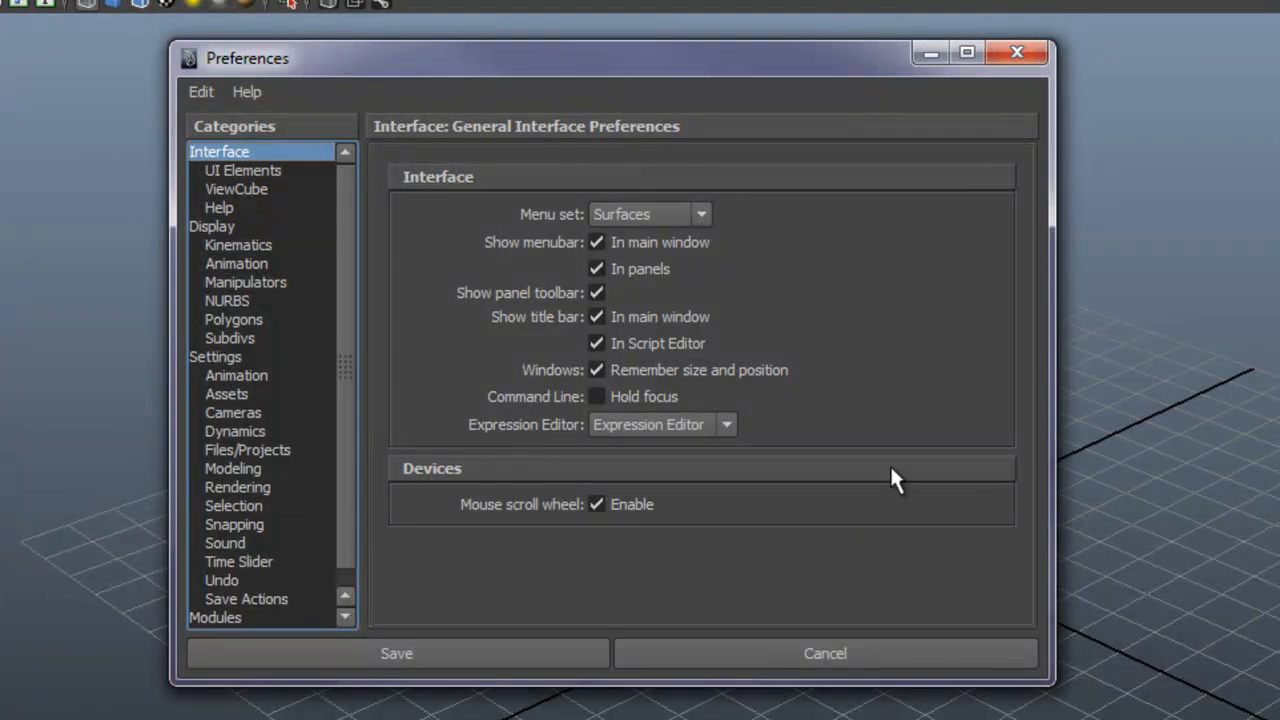
pyautogui.click(240, 320)
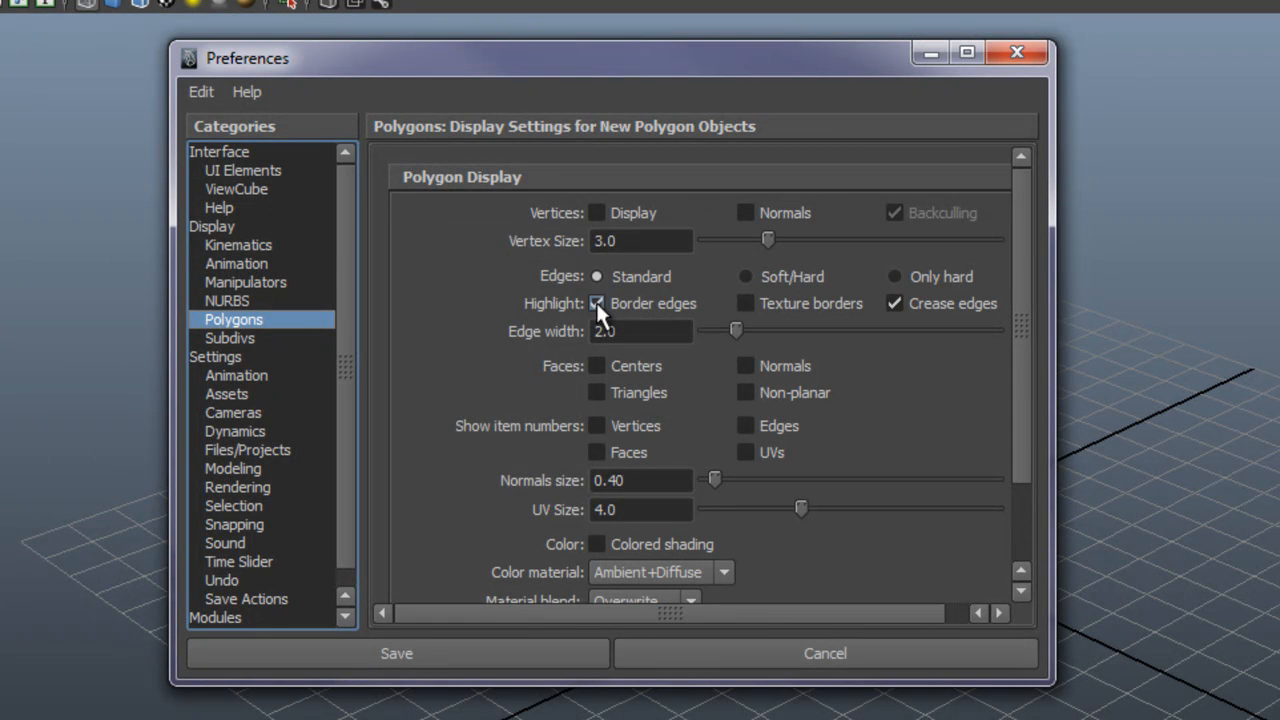
pyautogui.moveTo(636, 333); pyautogui.dragTo(560, 338)
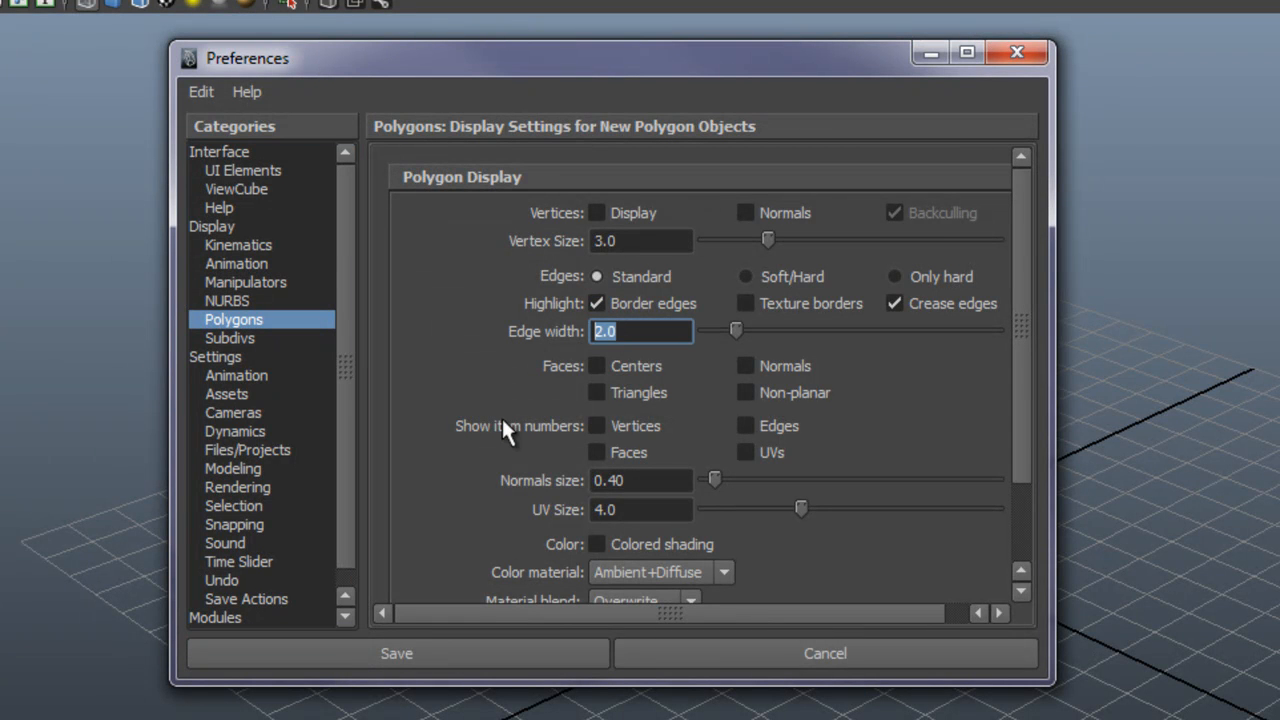
pyautogui.write('4.0')
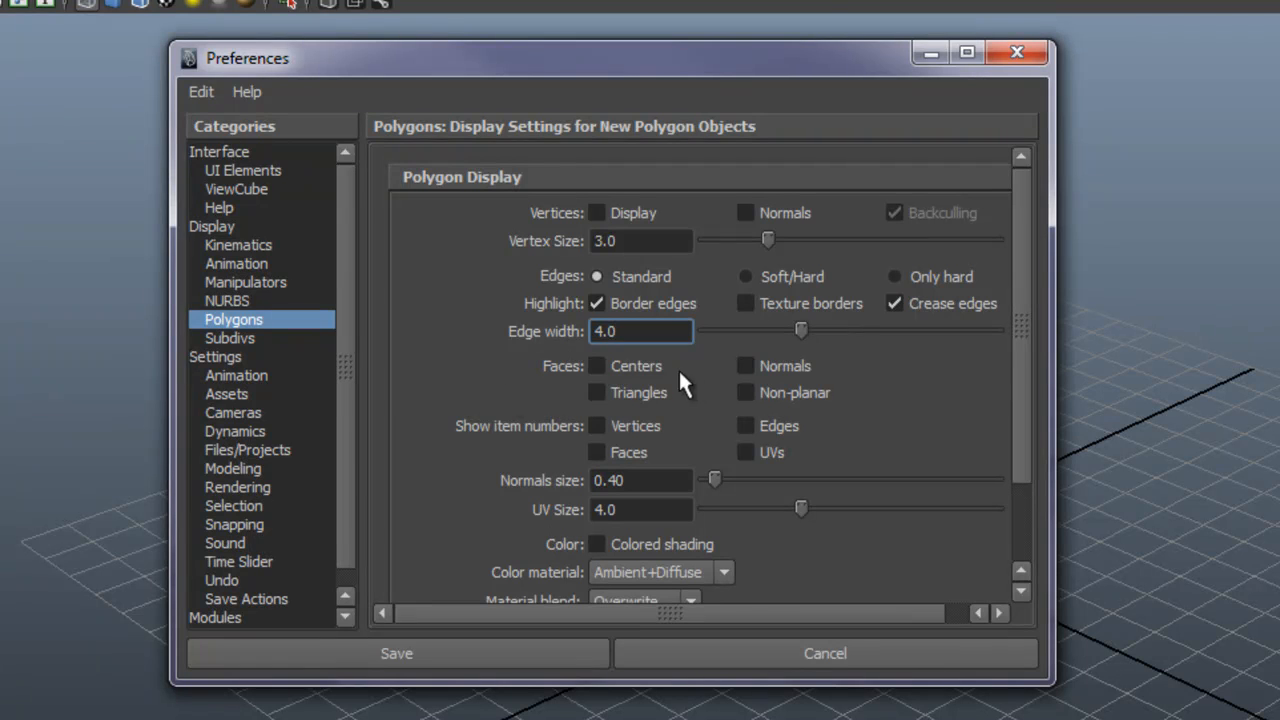
pyautogui.click(240, 506)
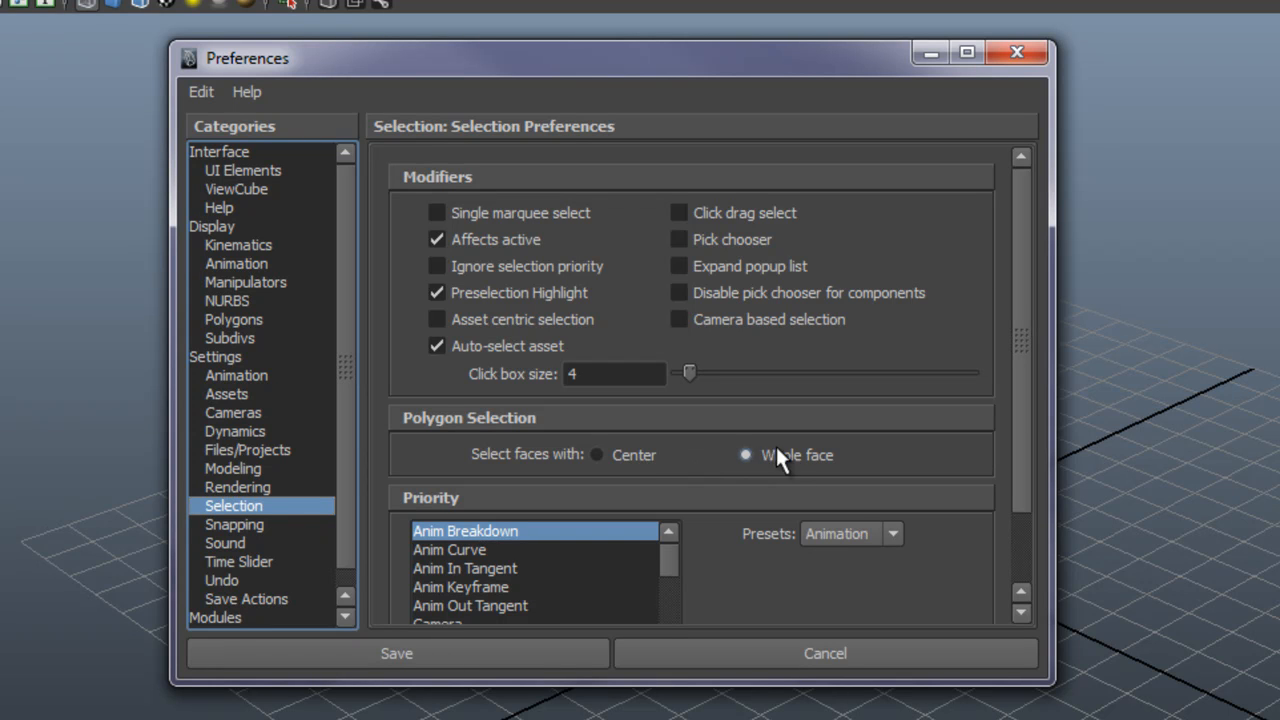
pyautogui.click(477, 651)
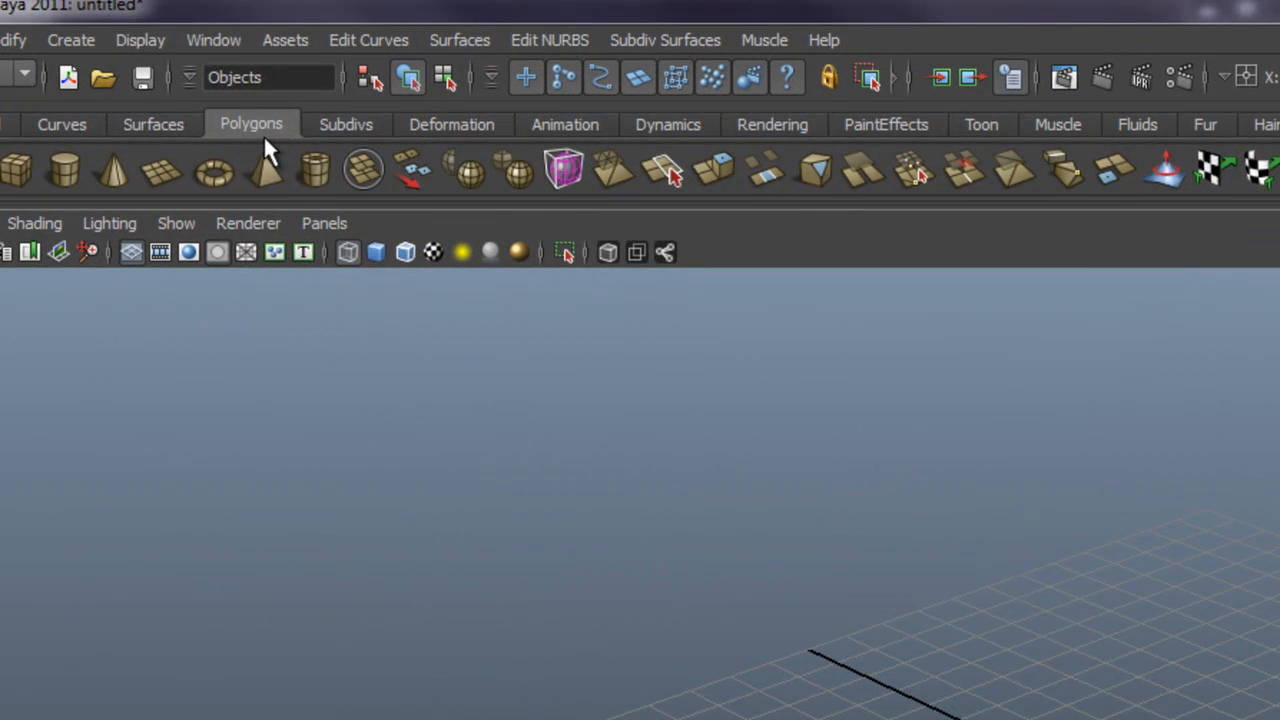
pyautogui.click(70, 42)
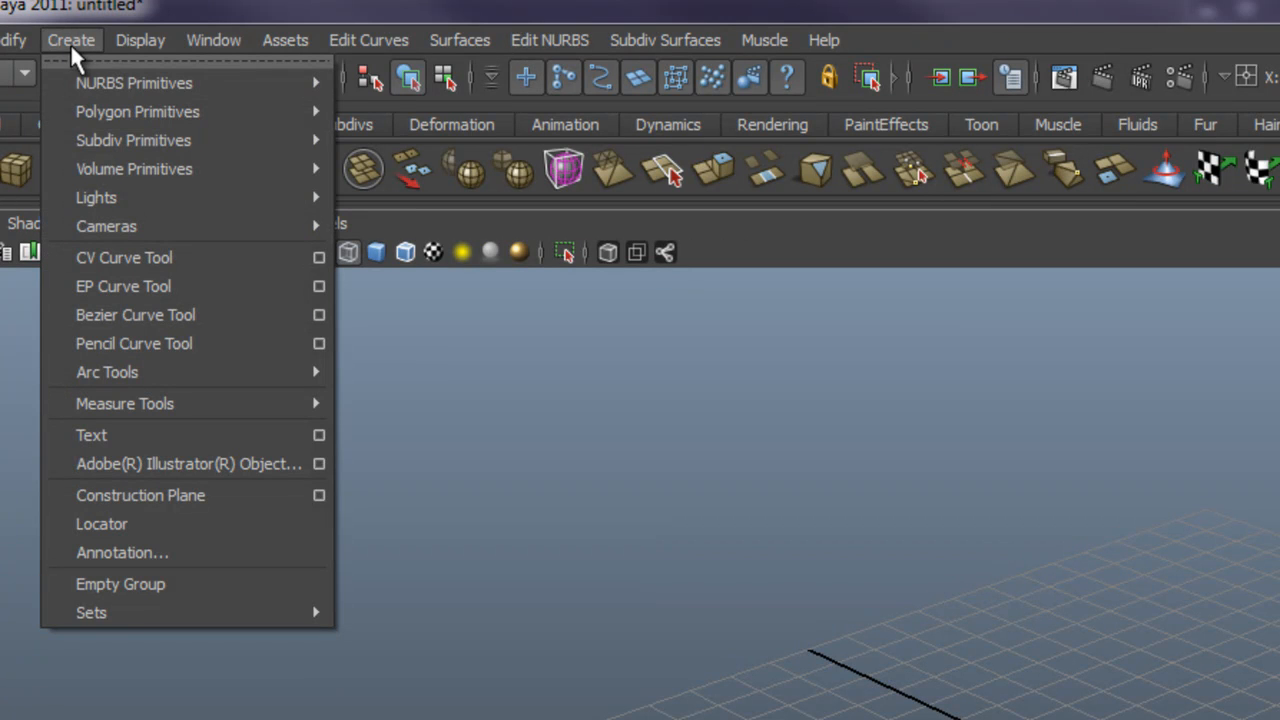
pyautogui.moveTo(129, 108)
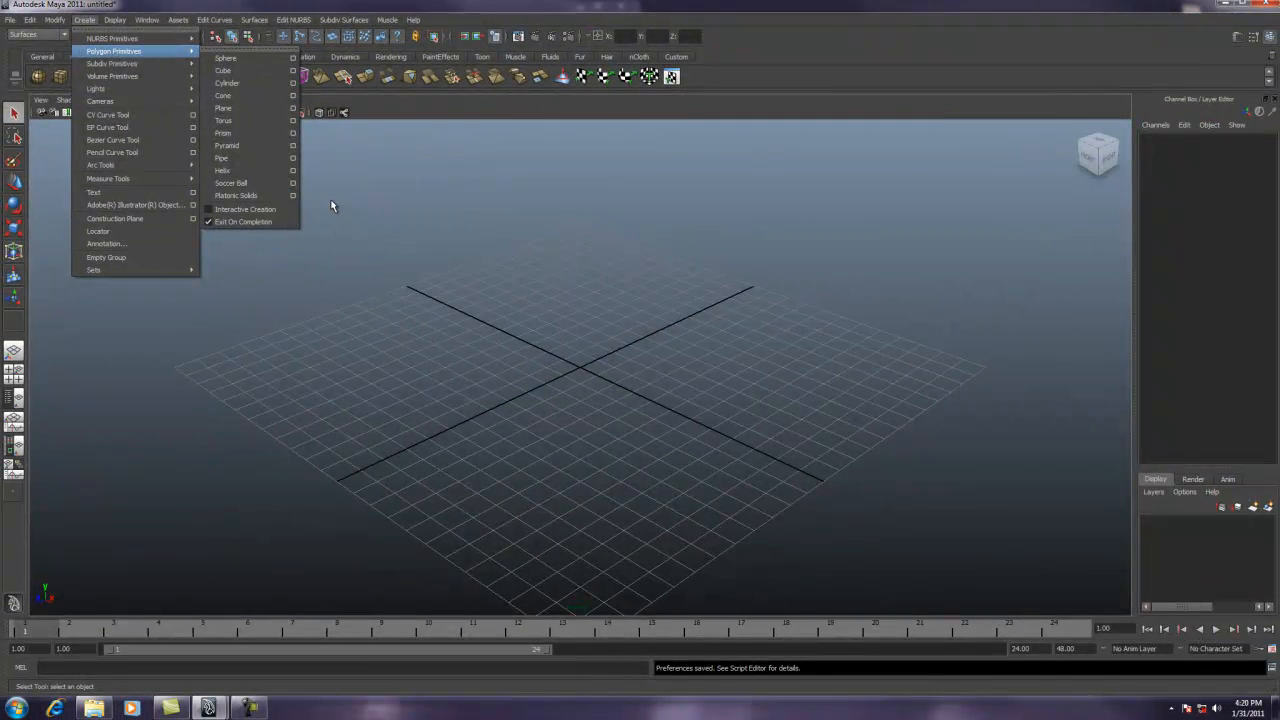
pyautogui.click(640, 464)
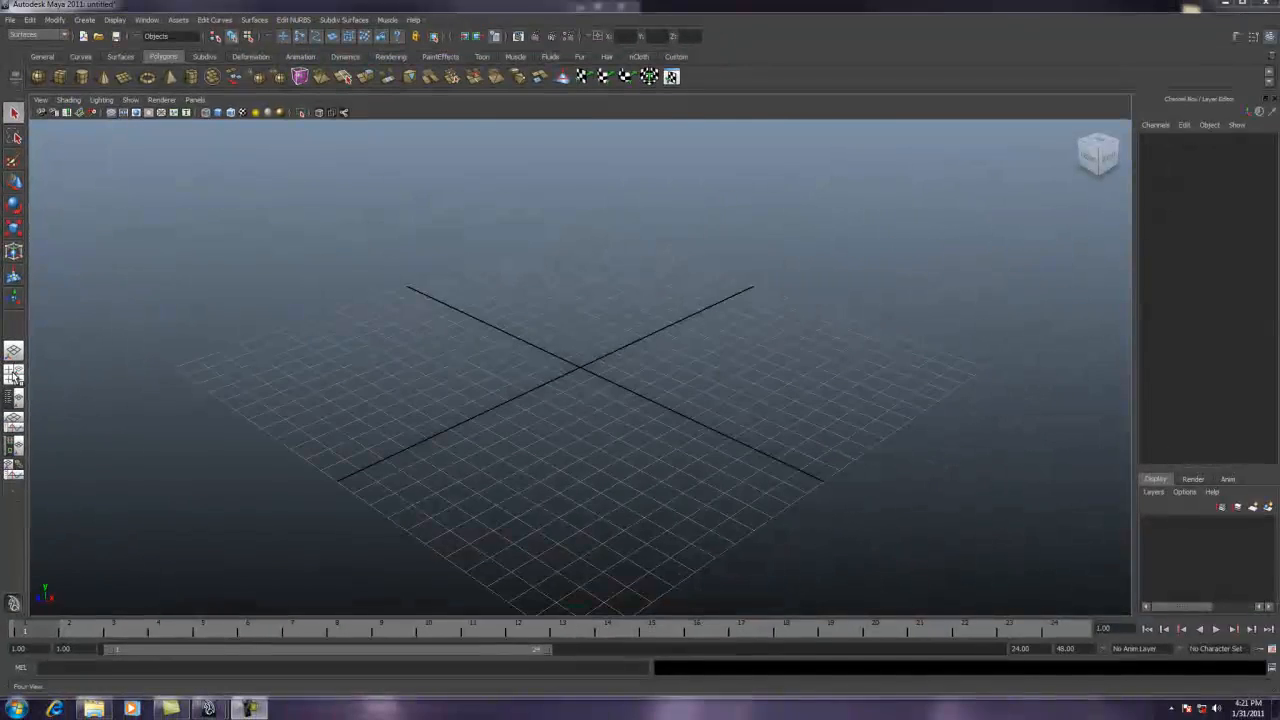
# Step: Show the four-view layout and import HelmetFront.jpg from the desktop's Helmet Graphic folder as the front view's image plane
pyautogui.click(35, 203)
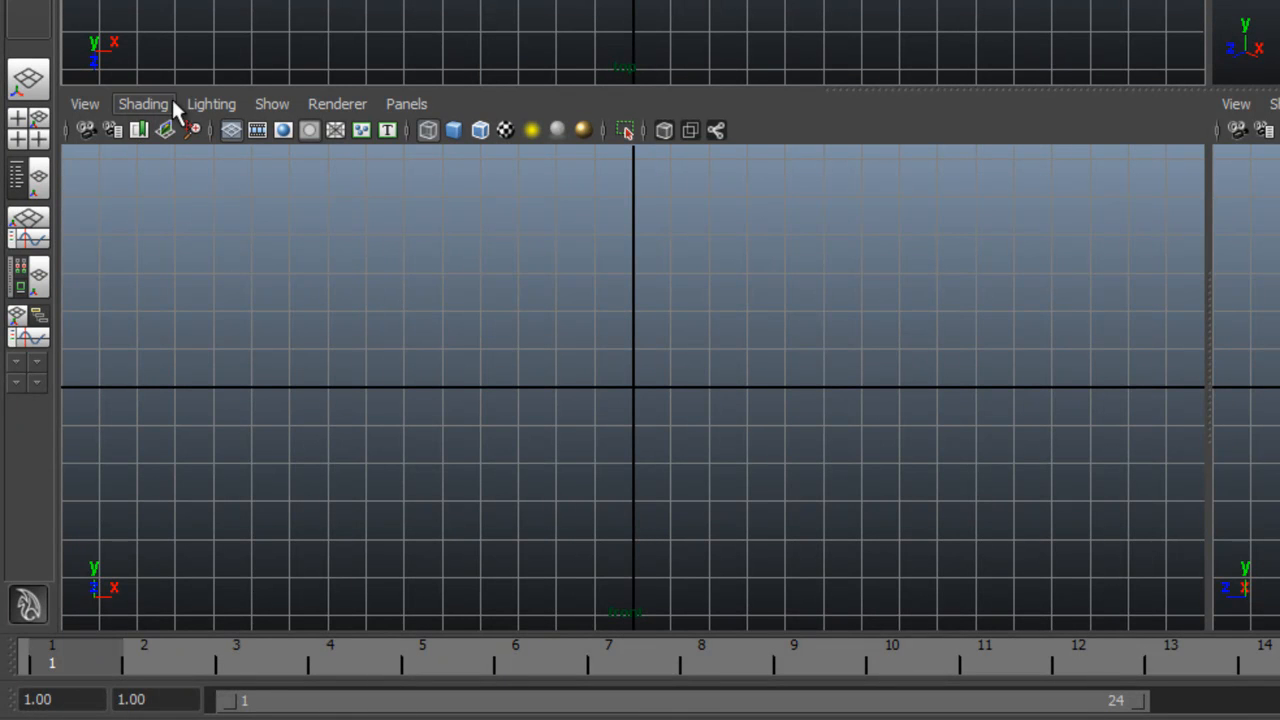
pyautogui.click(82, 104)
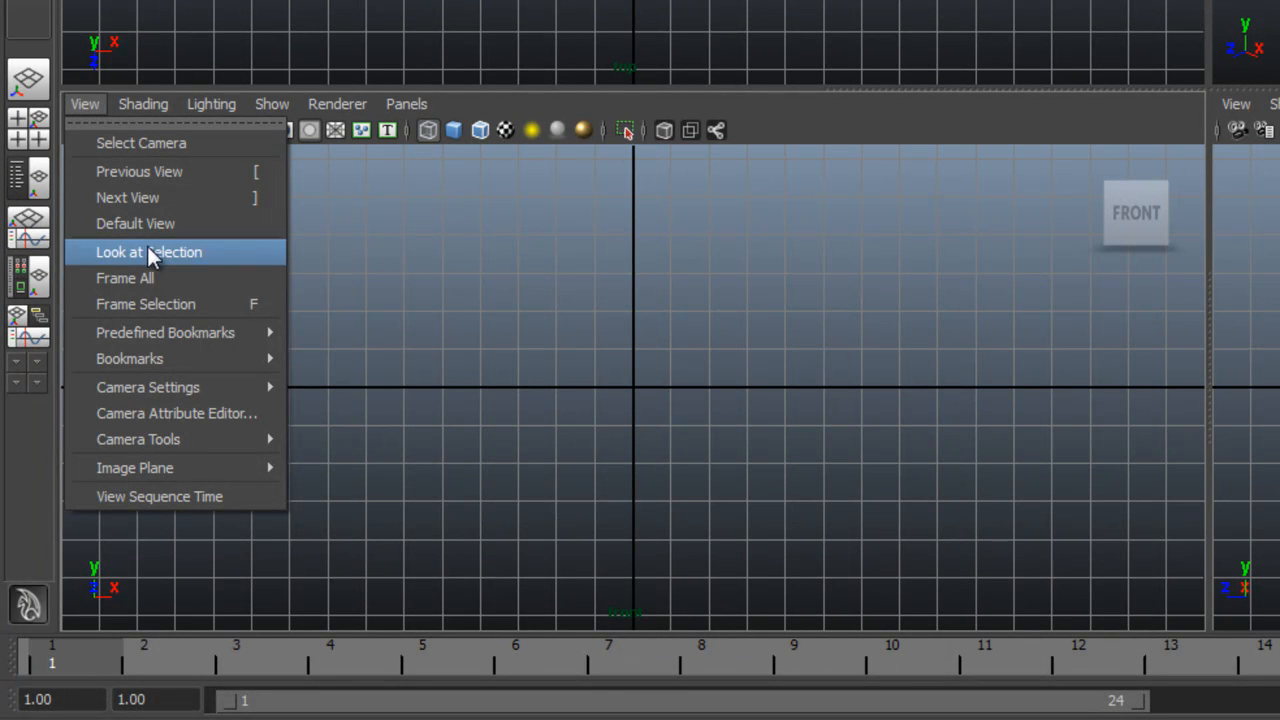
pyautogui.moveTo(184, 465)
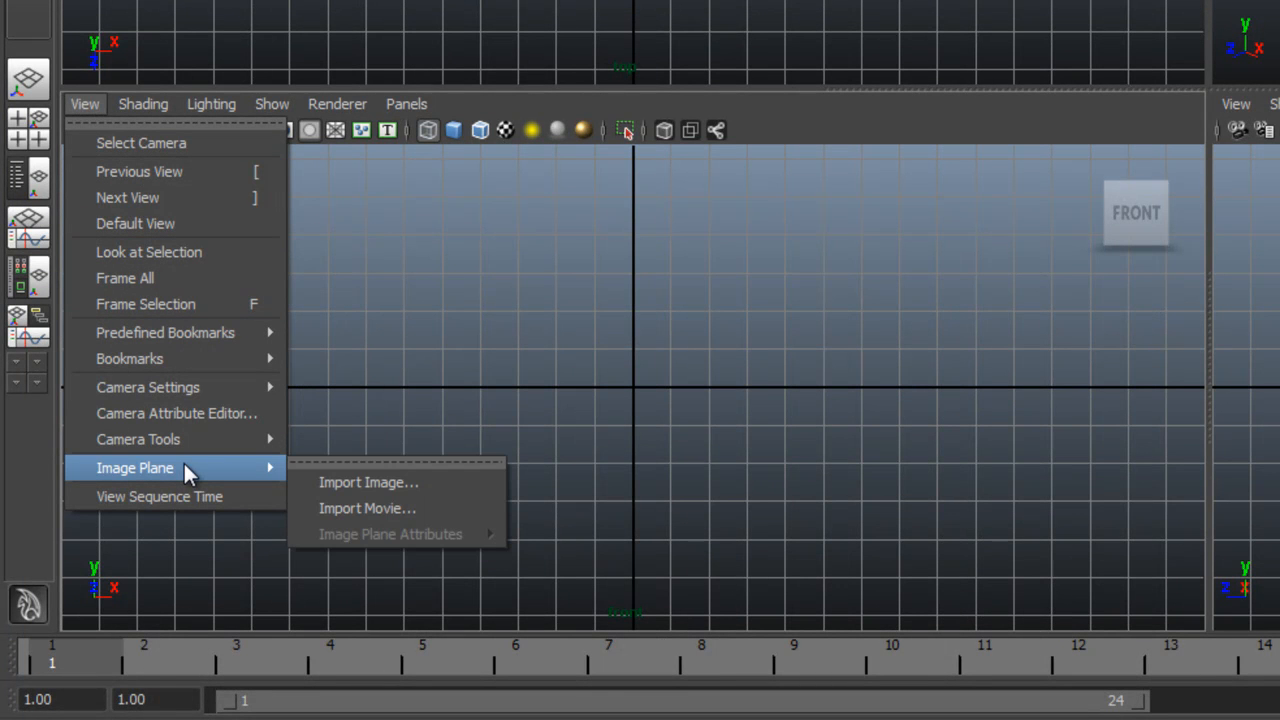
pyautogui.click(348, 483)
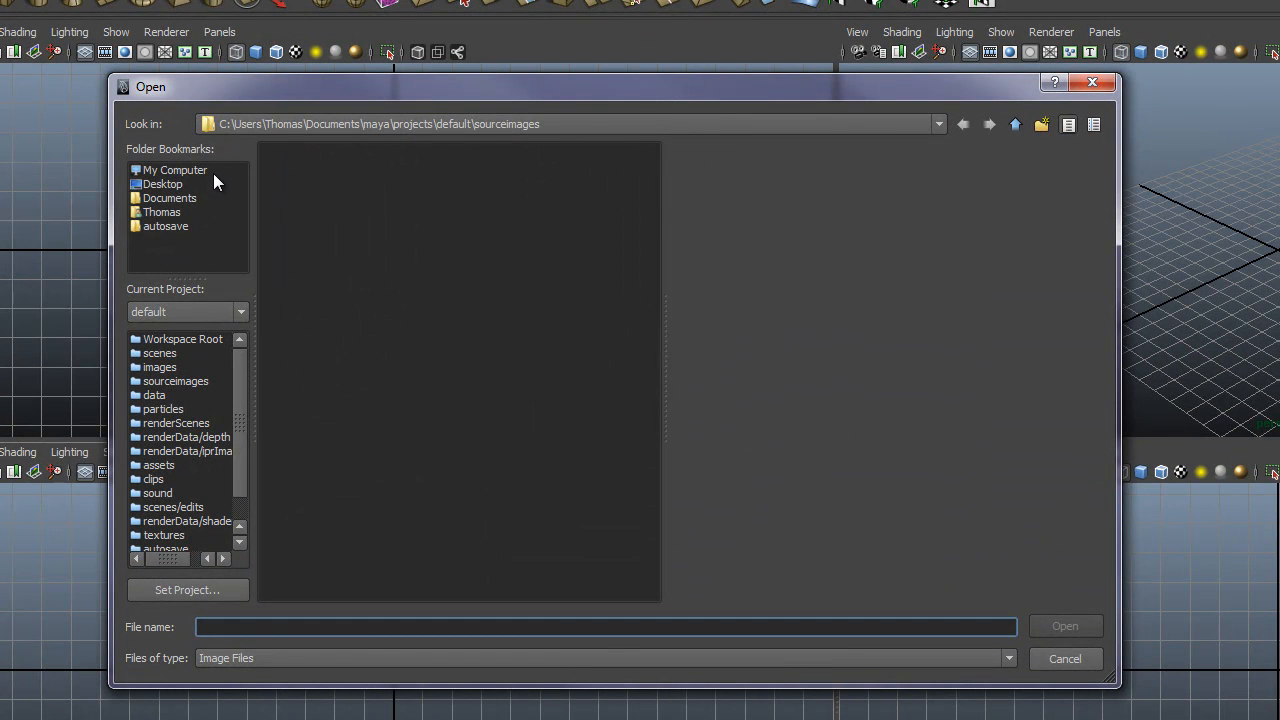
pyautogui.click(162, 185)
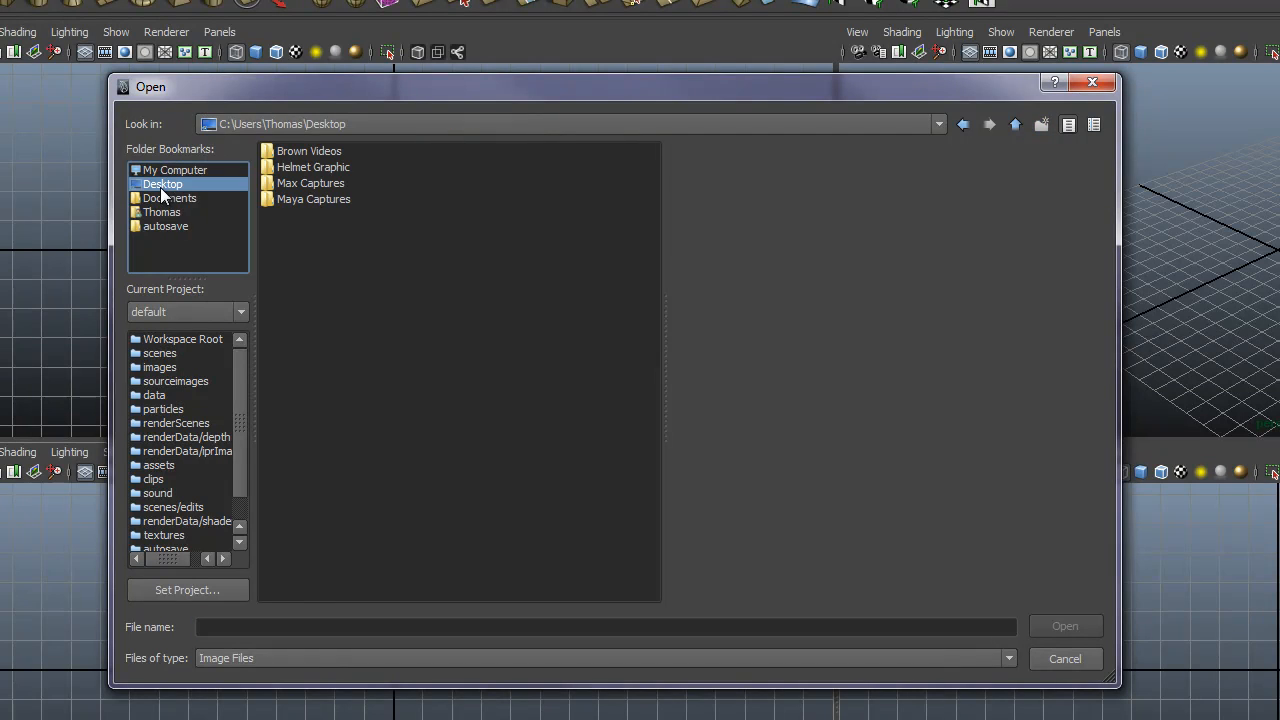
pyautogui.doubleClick(268, 170)
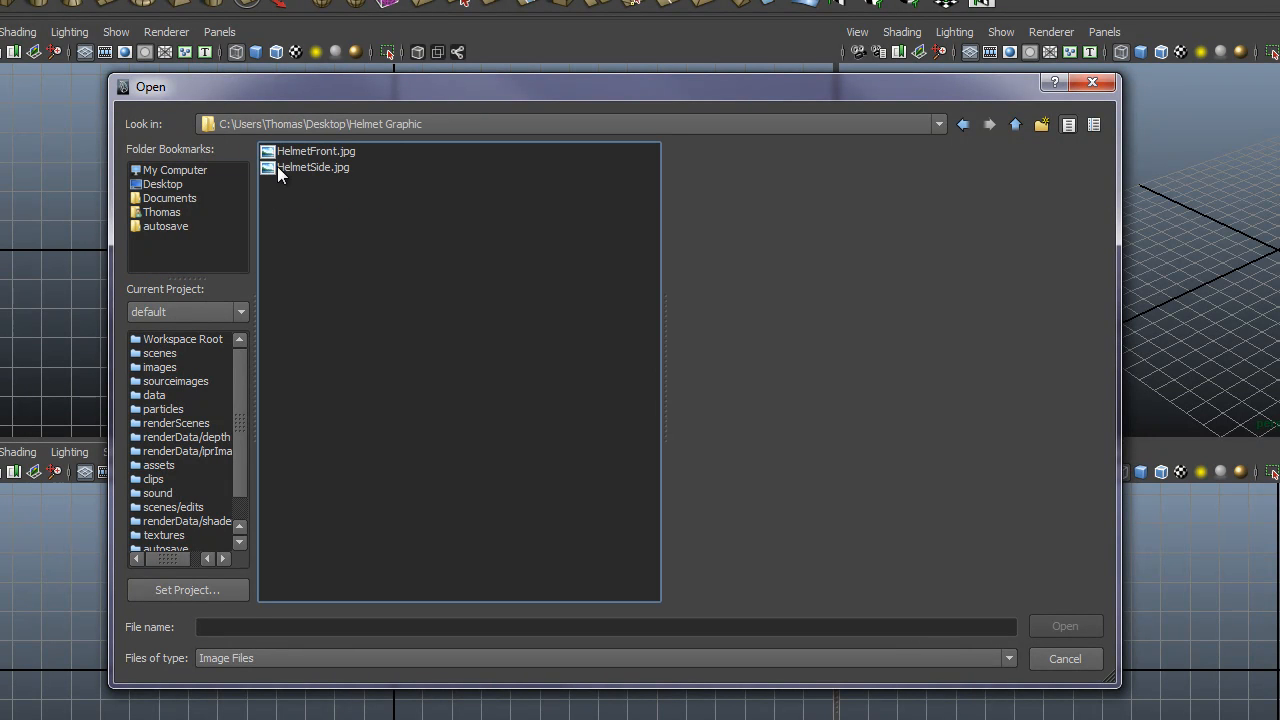
pyautogui.click(307, 151)
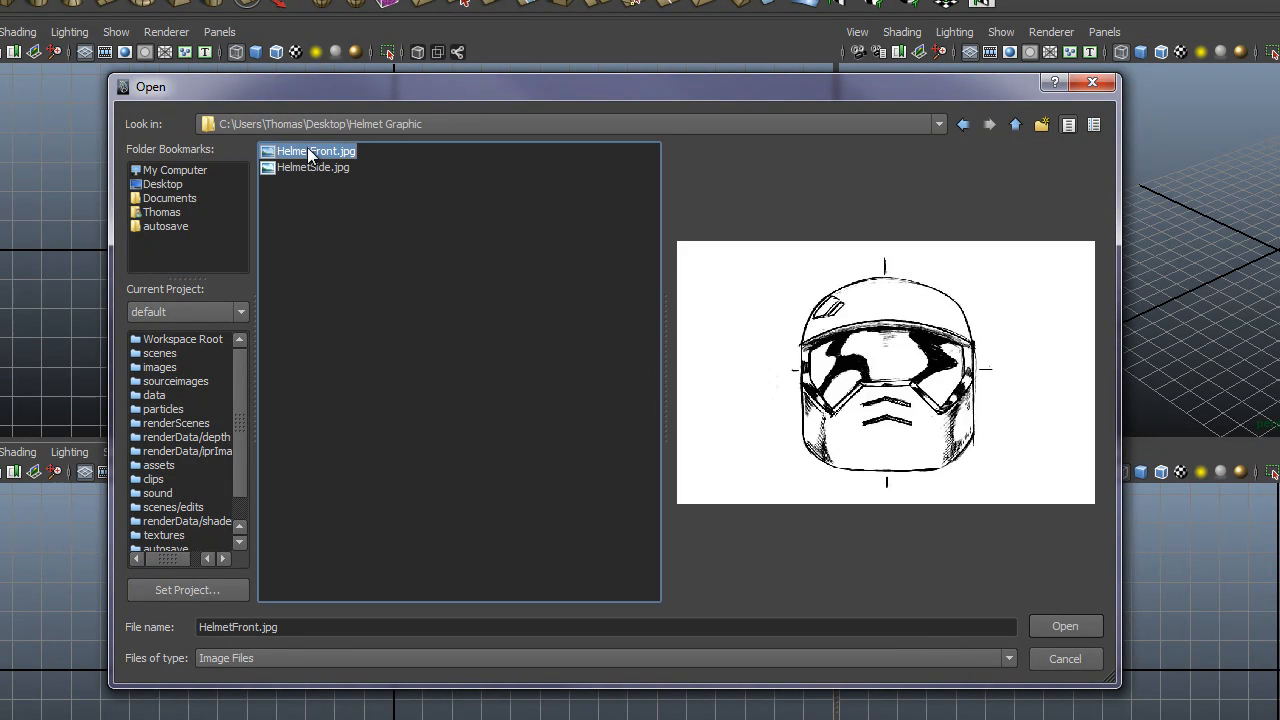
pyautogui.click(1066, 627)
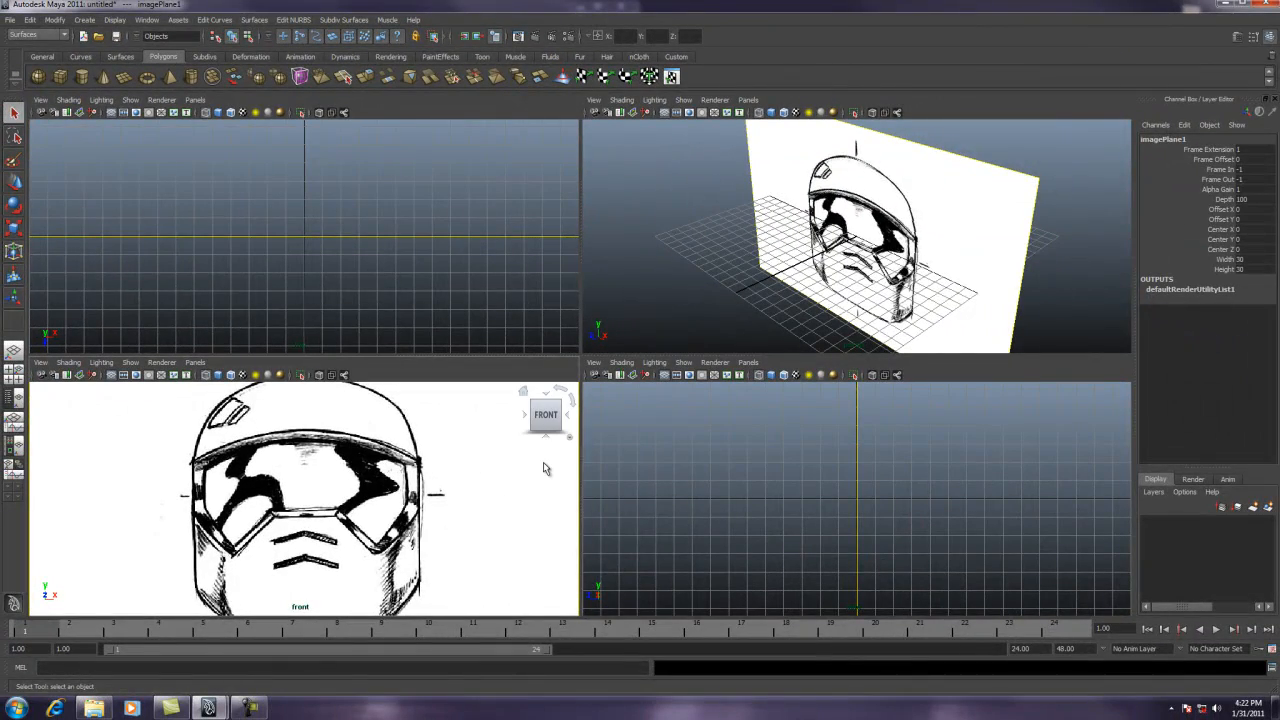
# Step: Import HelmetSide.jpg from the desktop's Helmet Graphic folder as the image plane of the side view
pyautogui.click(674, 459)
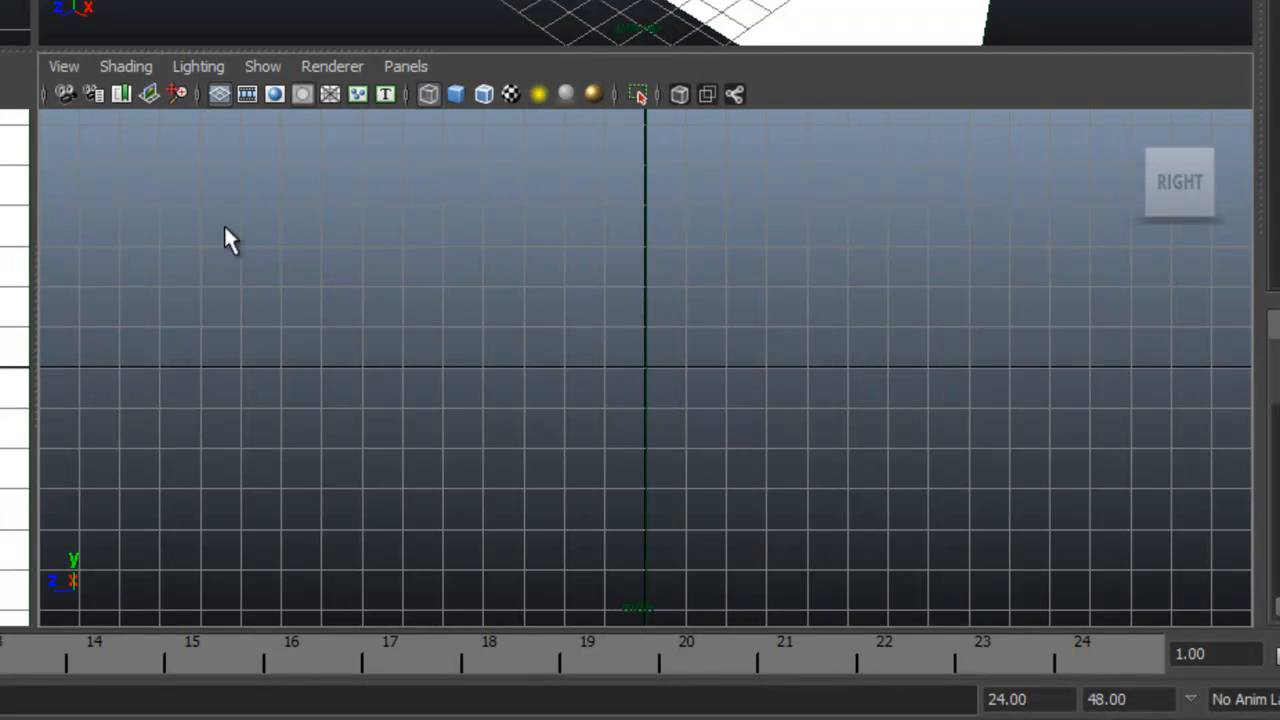
pyautogui.click(64, 67)
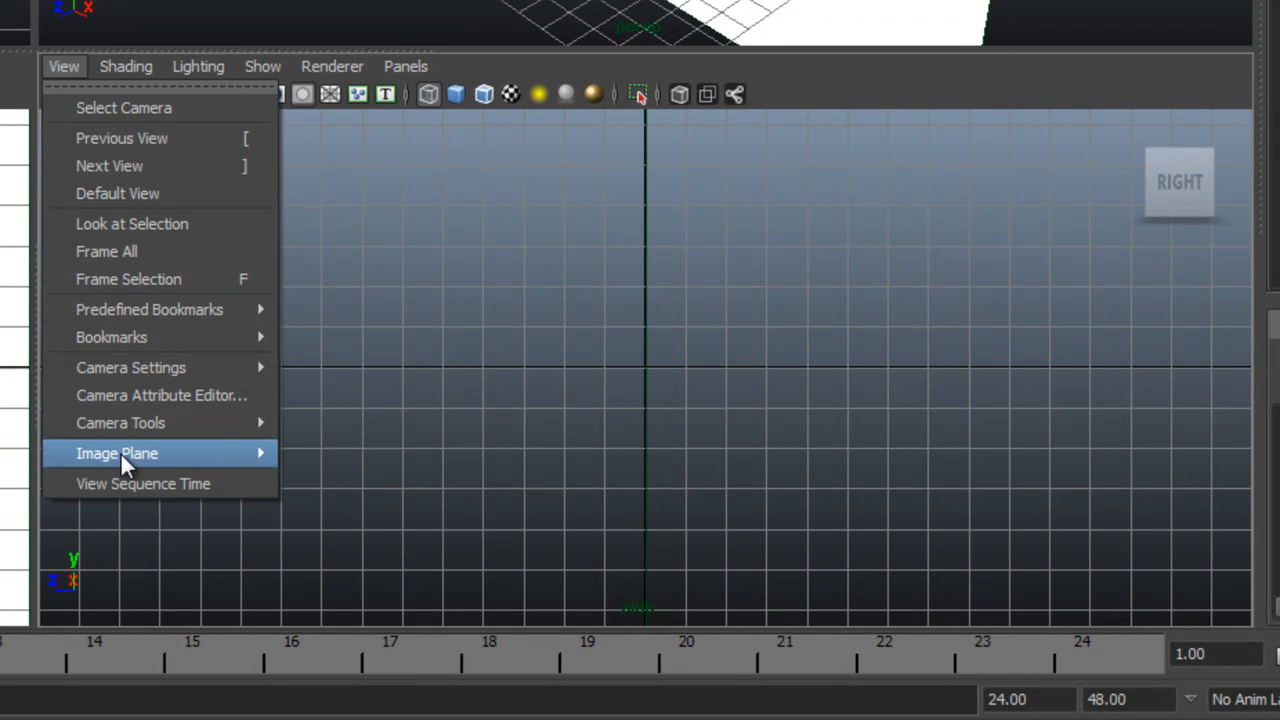
pyautogui.moveTo(82, 455)
pyautogui.click(358, 467)
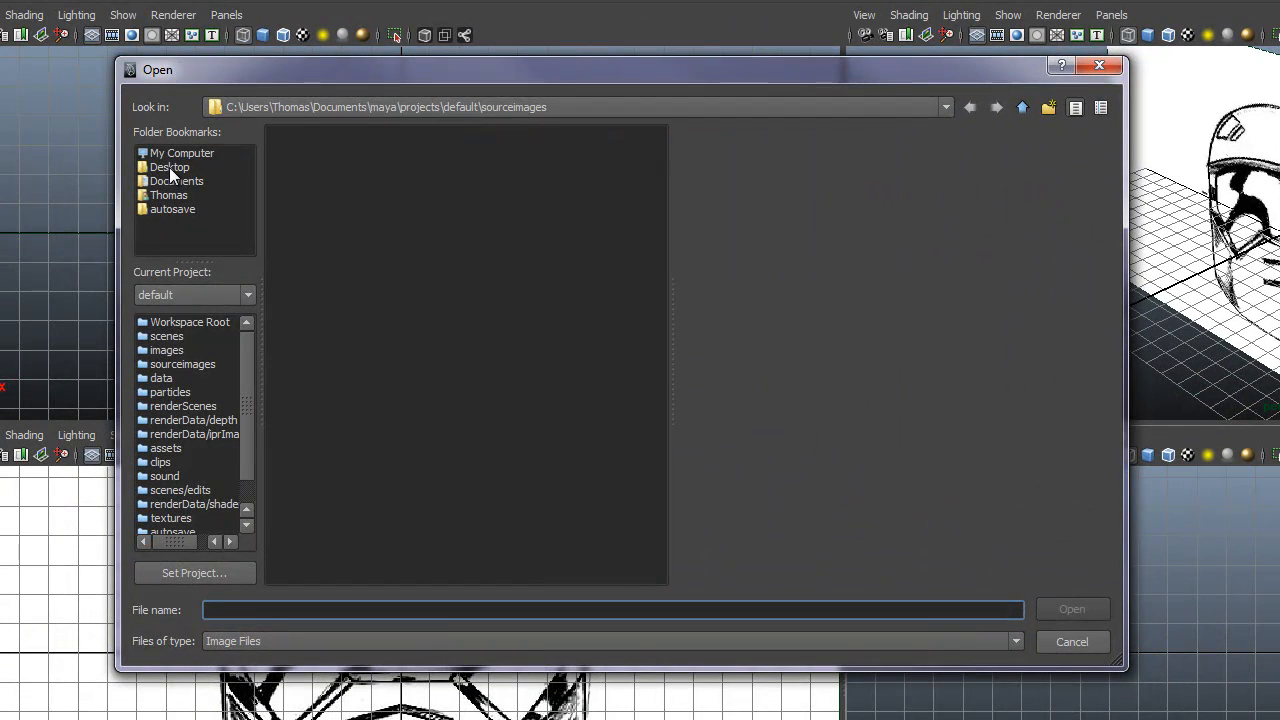
pyautogui.click(169, 167)
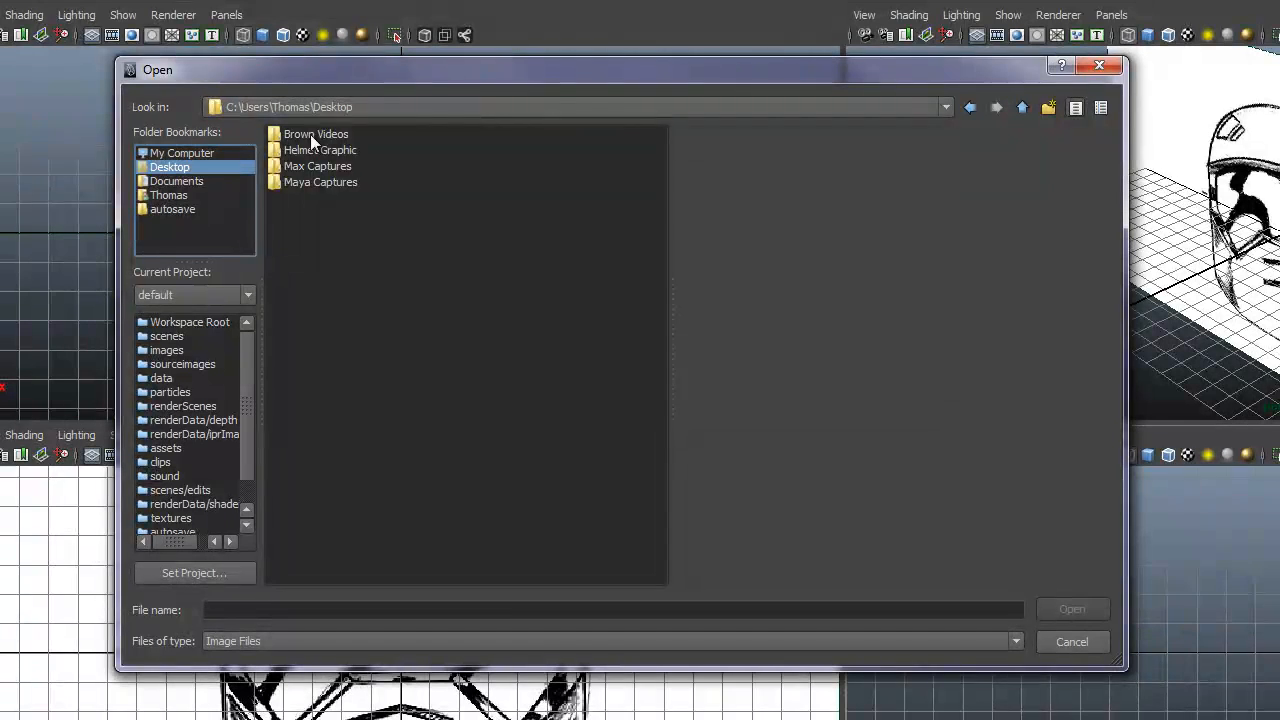
pyautogui.click(280, 151)
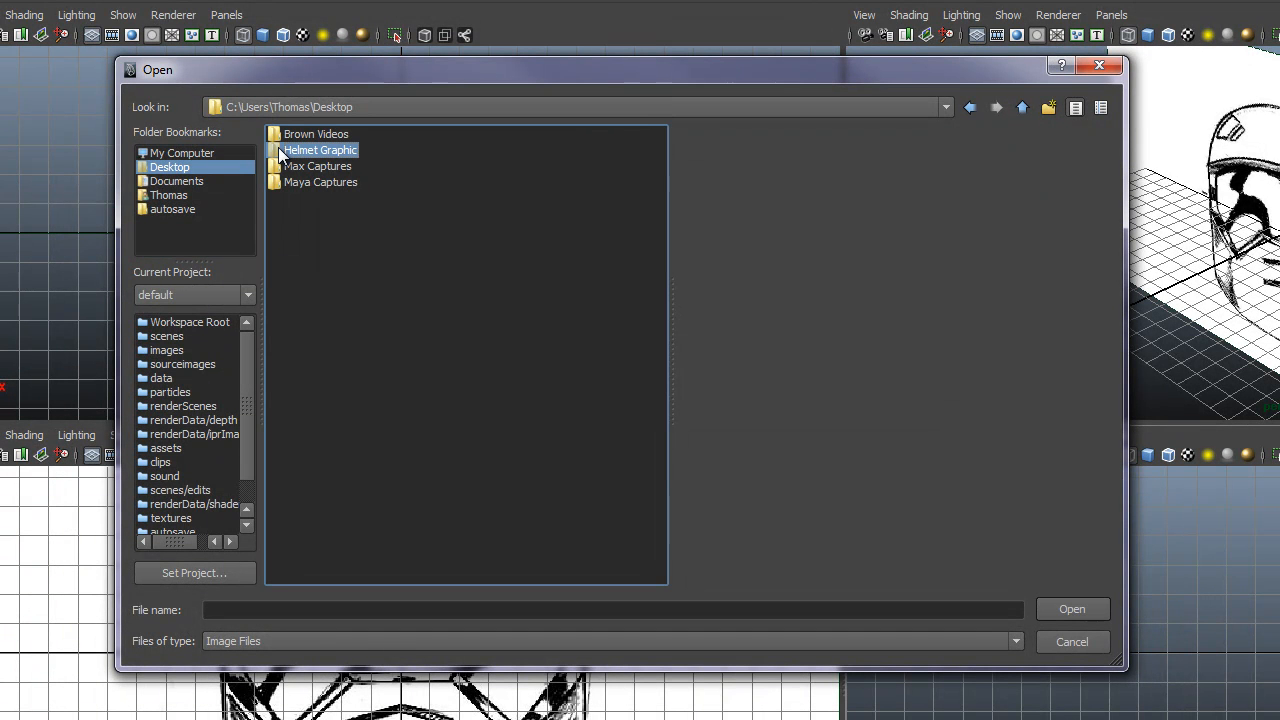
pyautogui.doubleClick(280, 152)
pyautogui.click(300, 150)
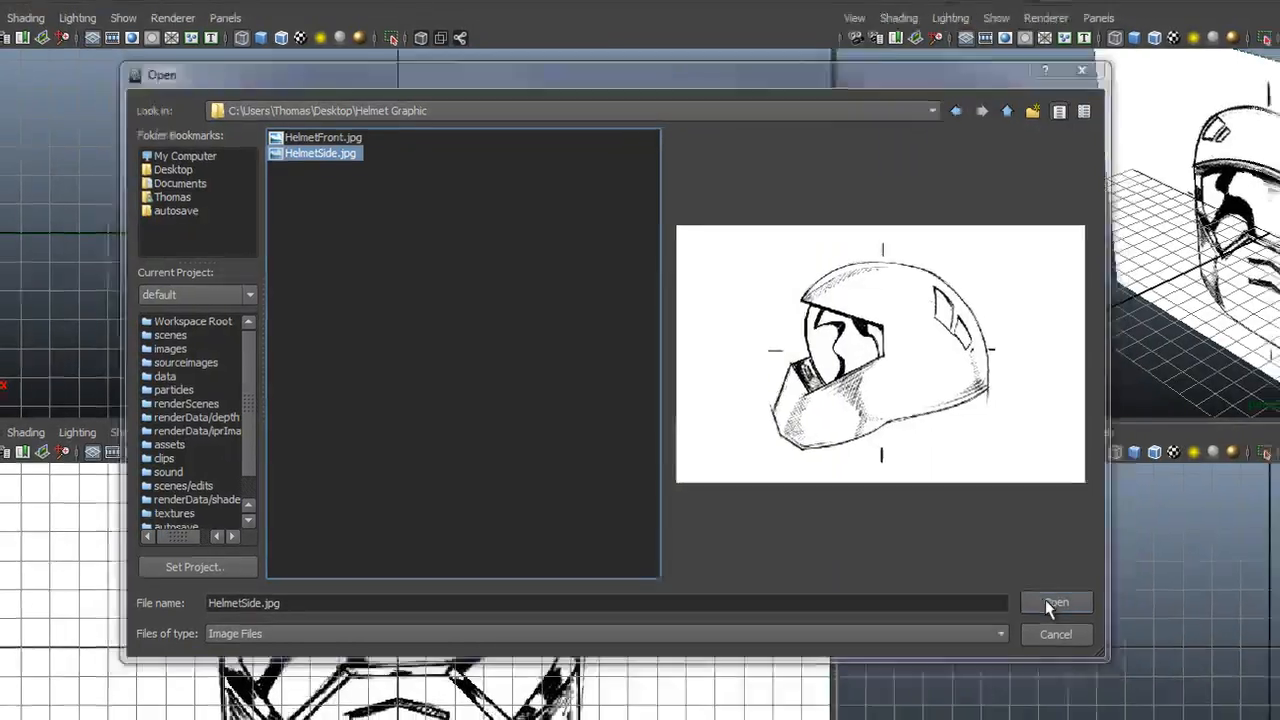
pyautogui.click(1047, 602)
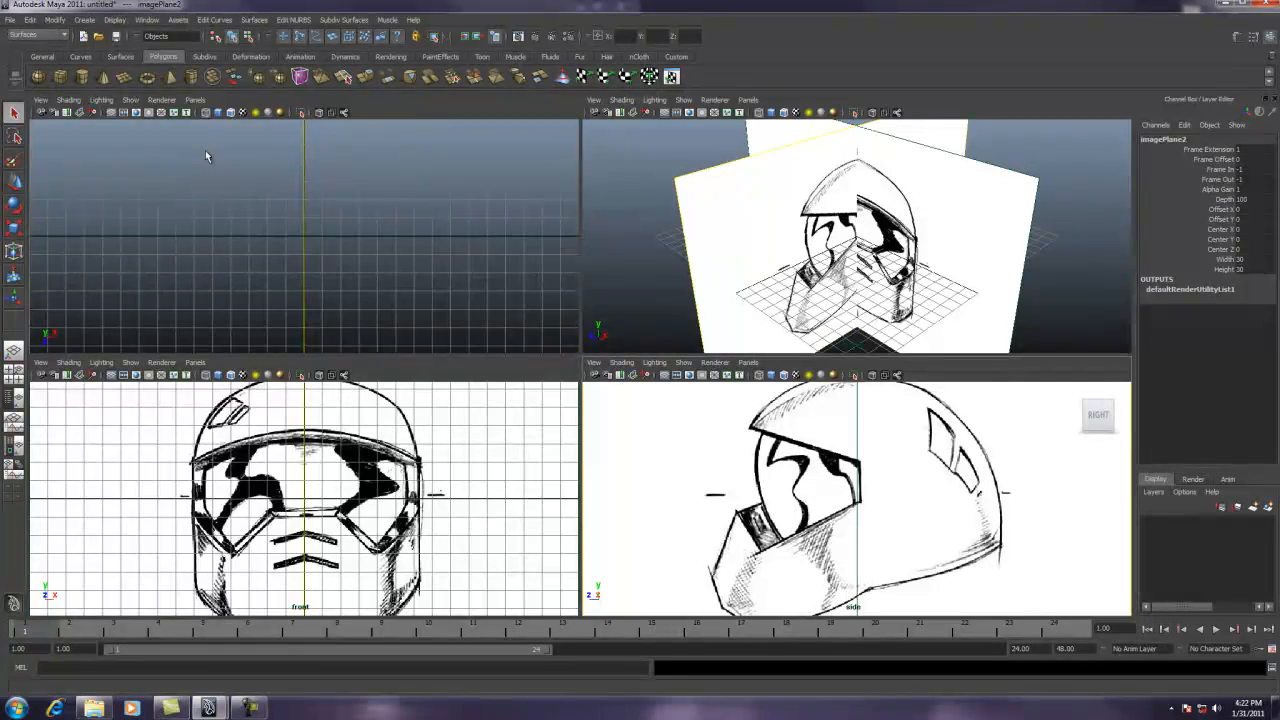
# Step: Save the scene as a Maya Binary file named Helmet Tutorial in the default project's scenes folder
pyautogui.click(10, 20)
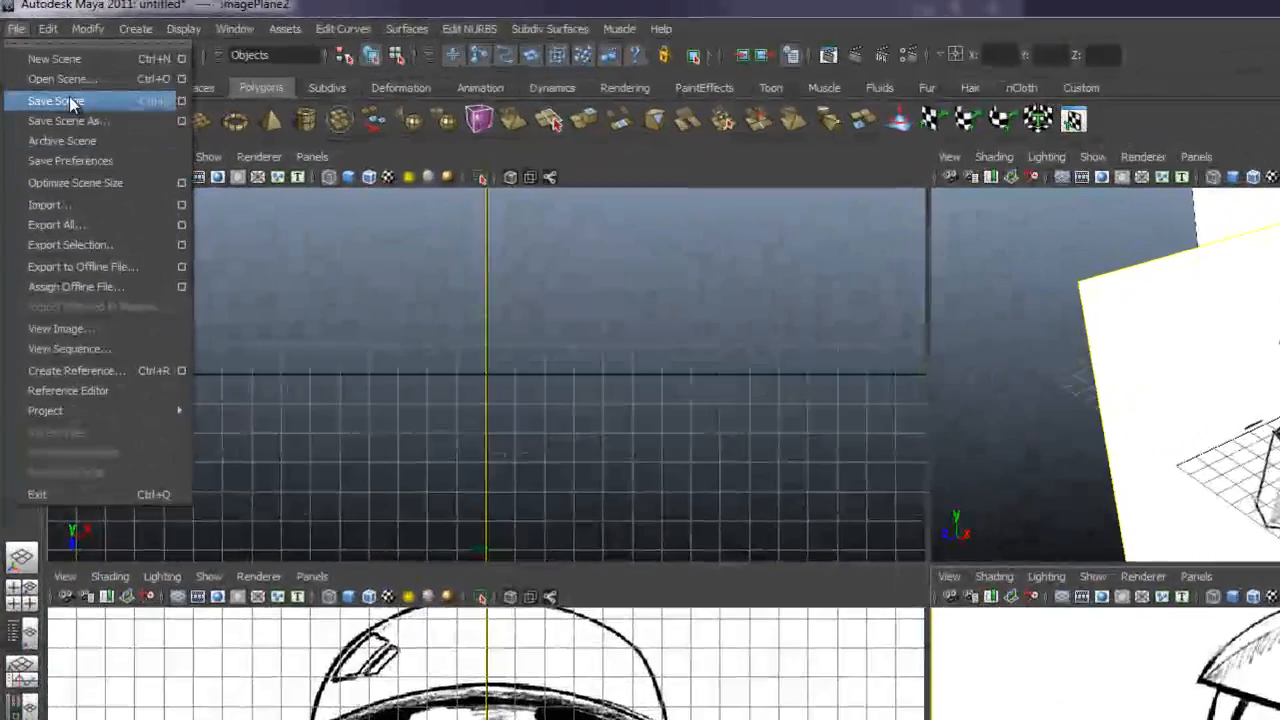
pyautogui.click(47, 78)
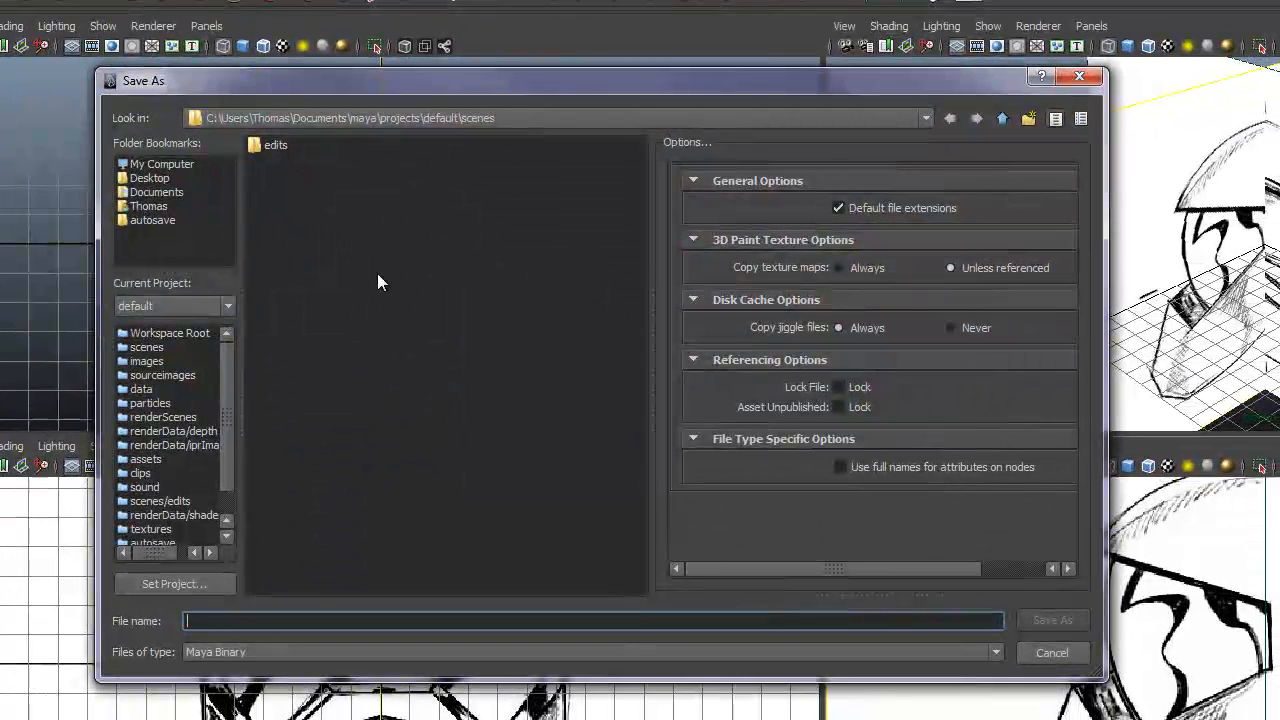
pyautogui.write('Helmet')
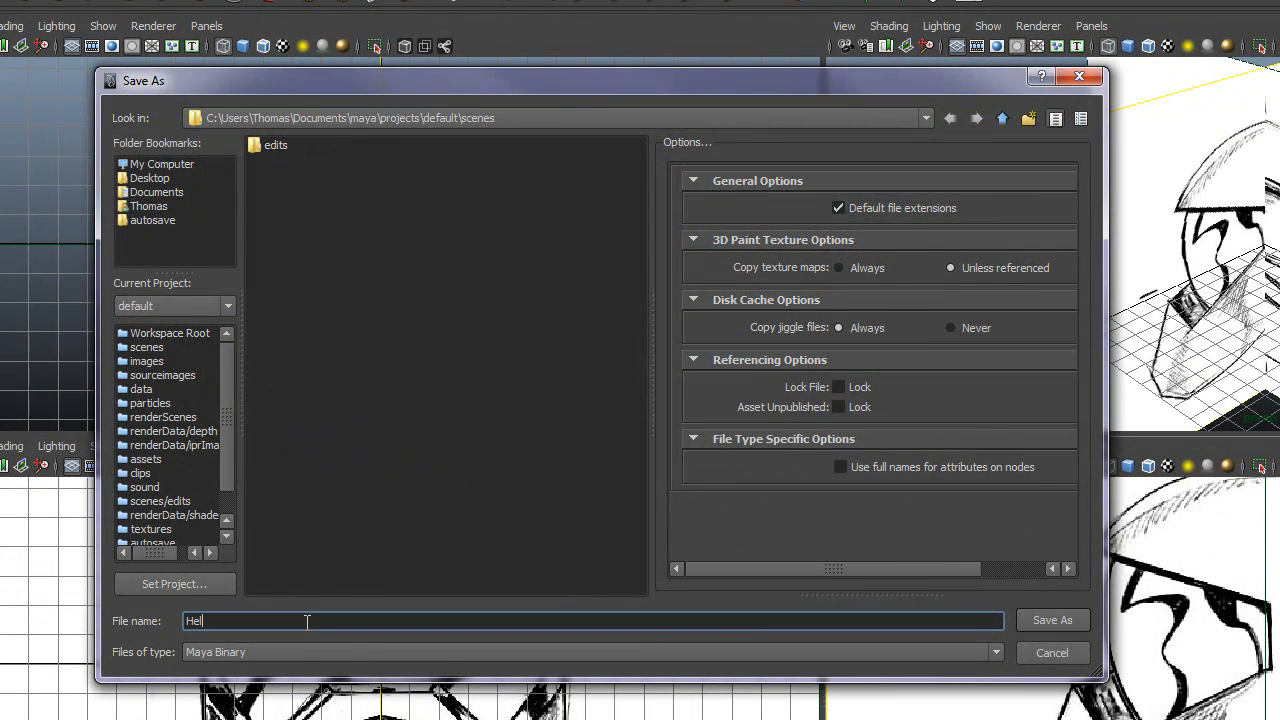
pyautogui.write(' Tuto')
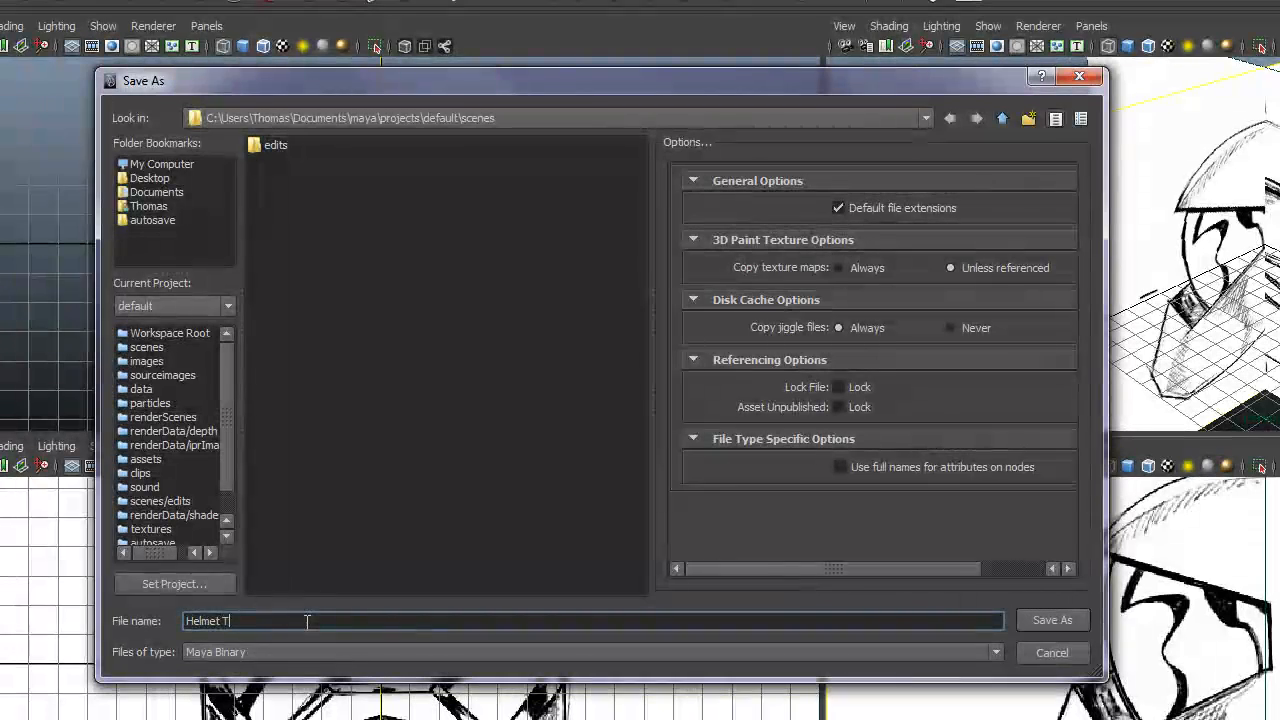
pyautogui.write('rial')
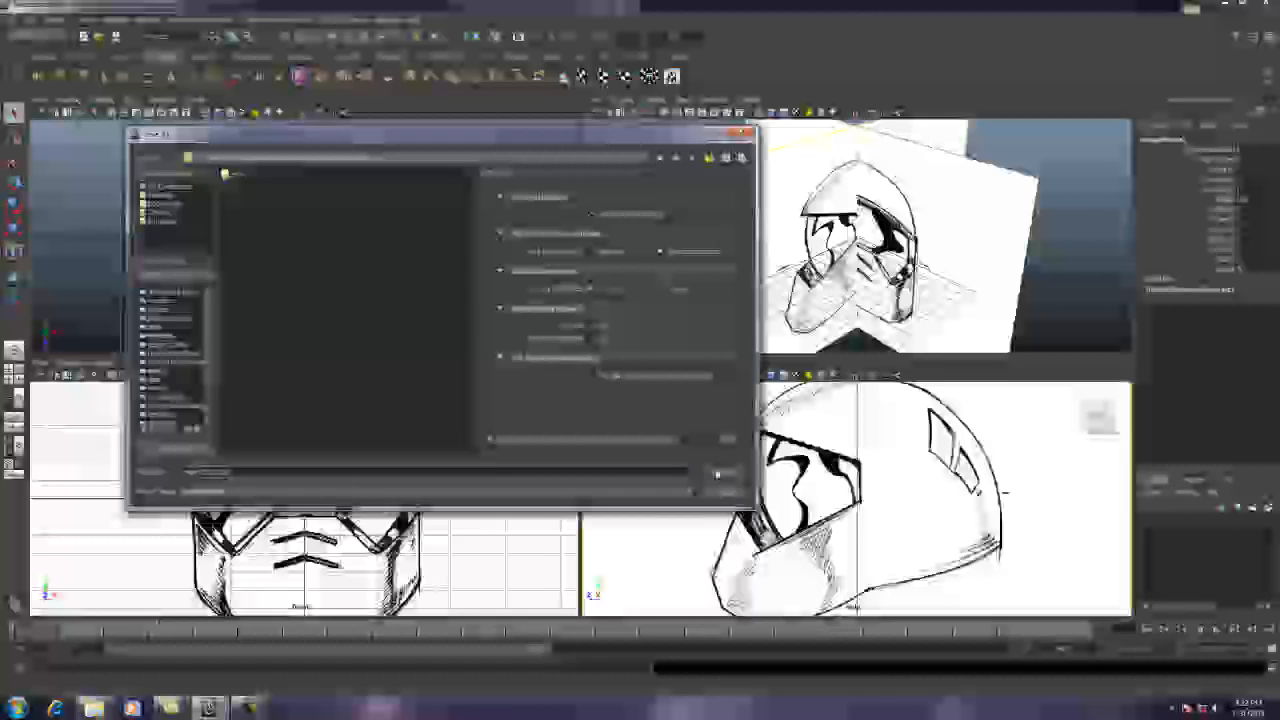
pyautogui.click(1052, 620)
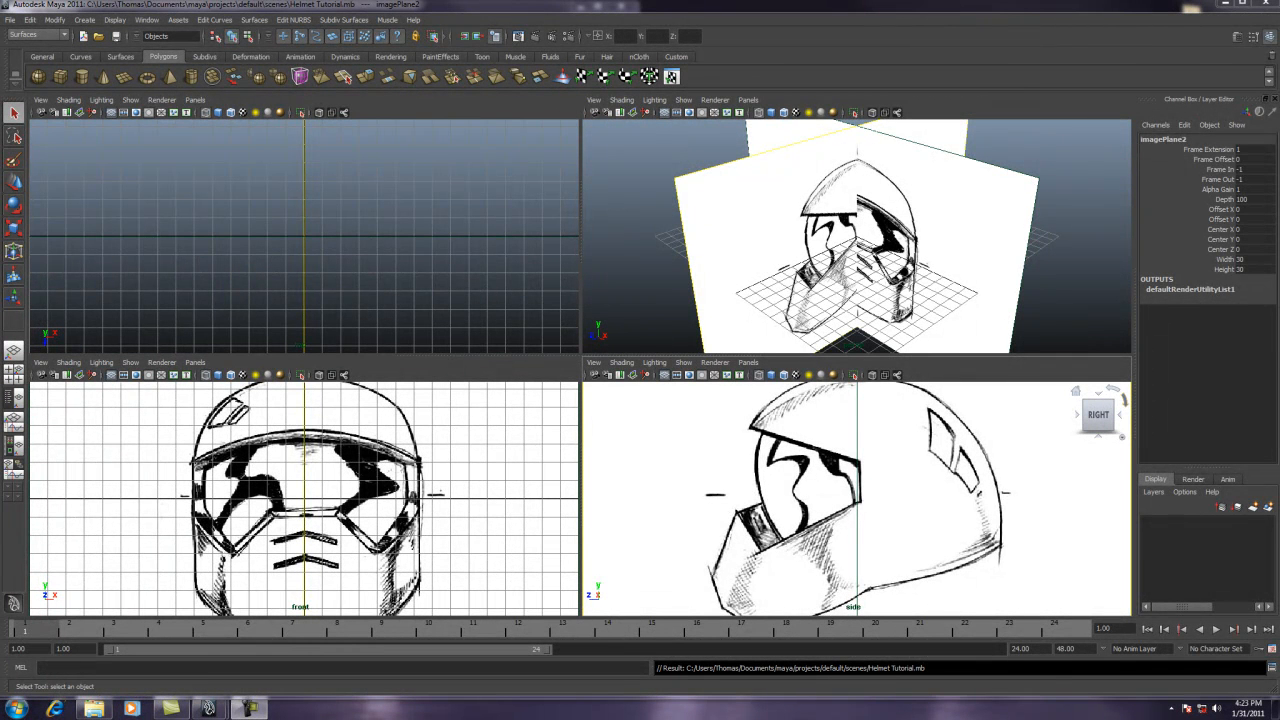
# Step: Select the front view's camera and hide the Channel Box / Layer Editor
pyautogui.click(533, 451)
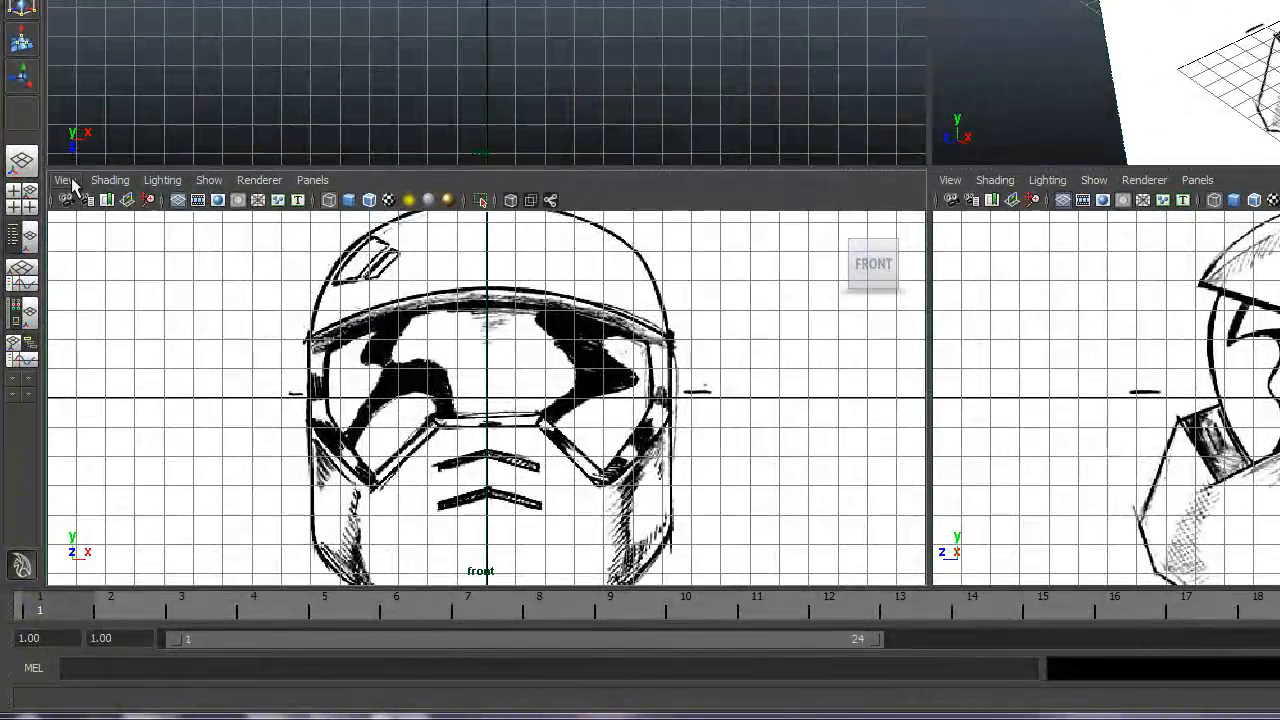
pyautogui.click(60, 231)
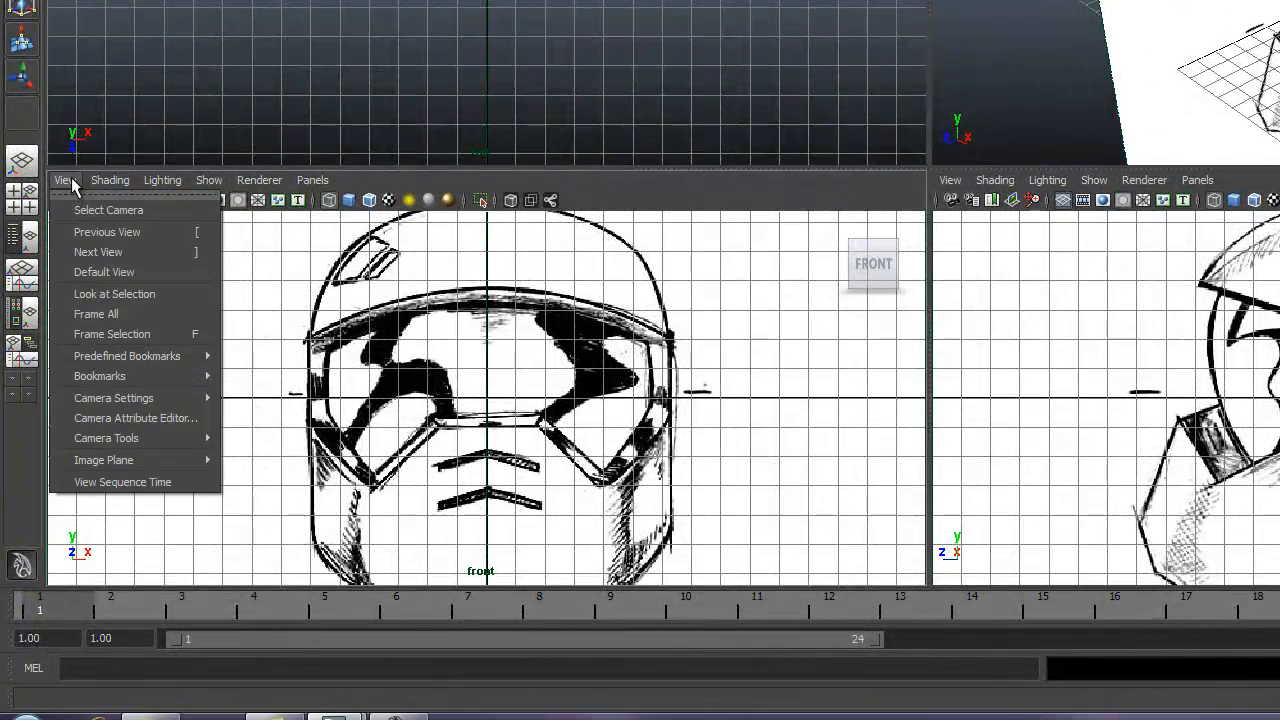
pyautogui.click(90, 210)
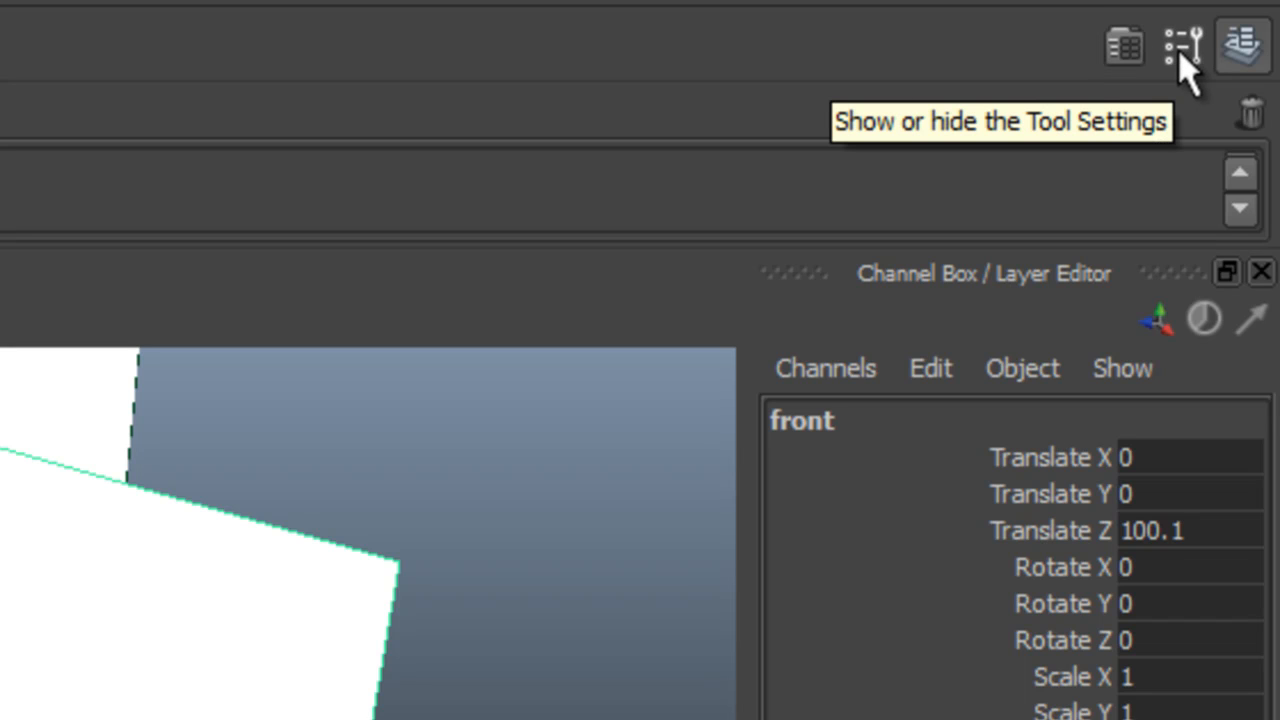
pyautogui.click(1245, 52)
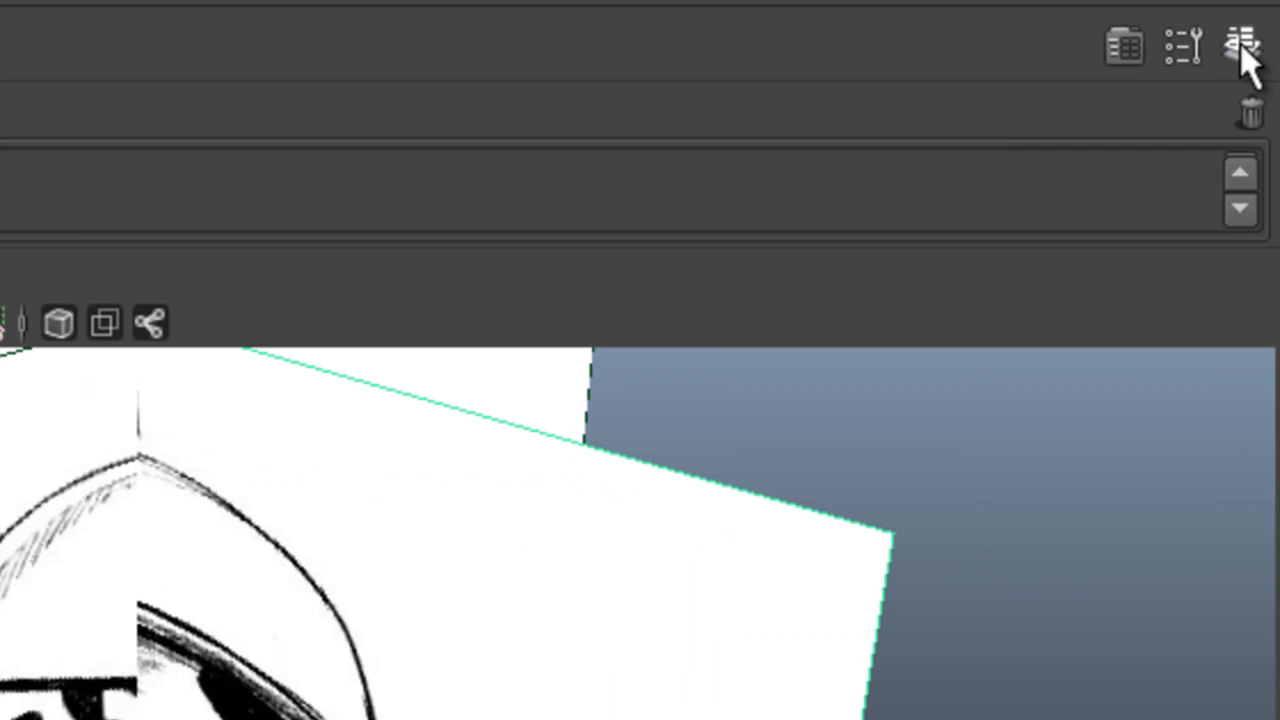
# Step: Show the Channel Box / Layer Editor and set the Alpha Gain of the front view's image plane to 0.25
pyautogui.click(1245, 52)
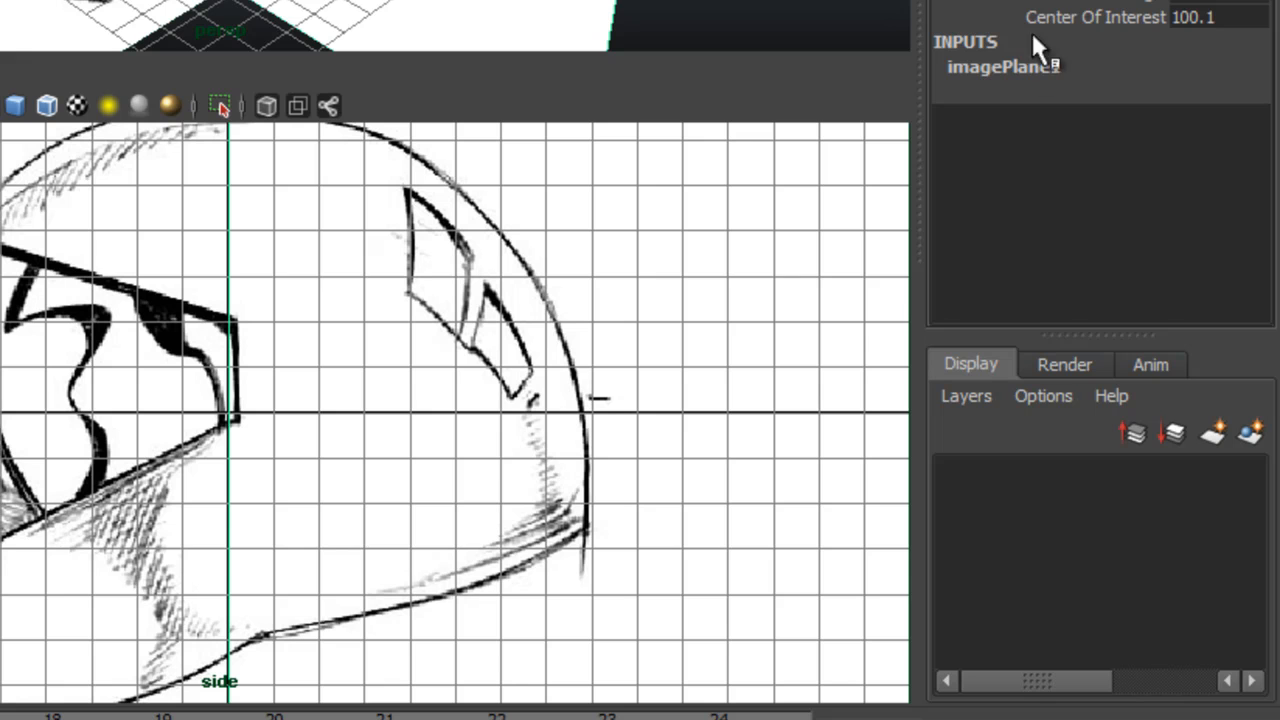
pyautogui.click(1011, 66)
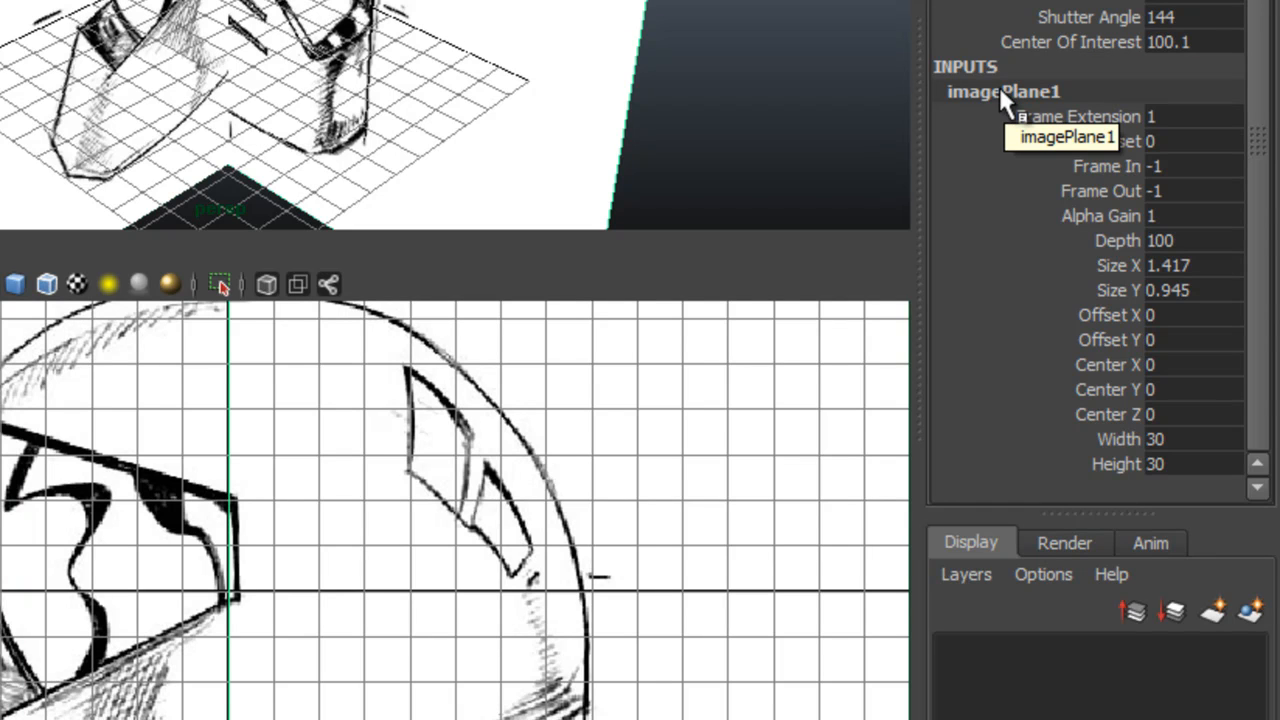
pyautogui.click(1176, 216)
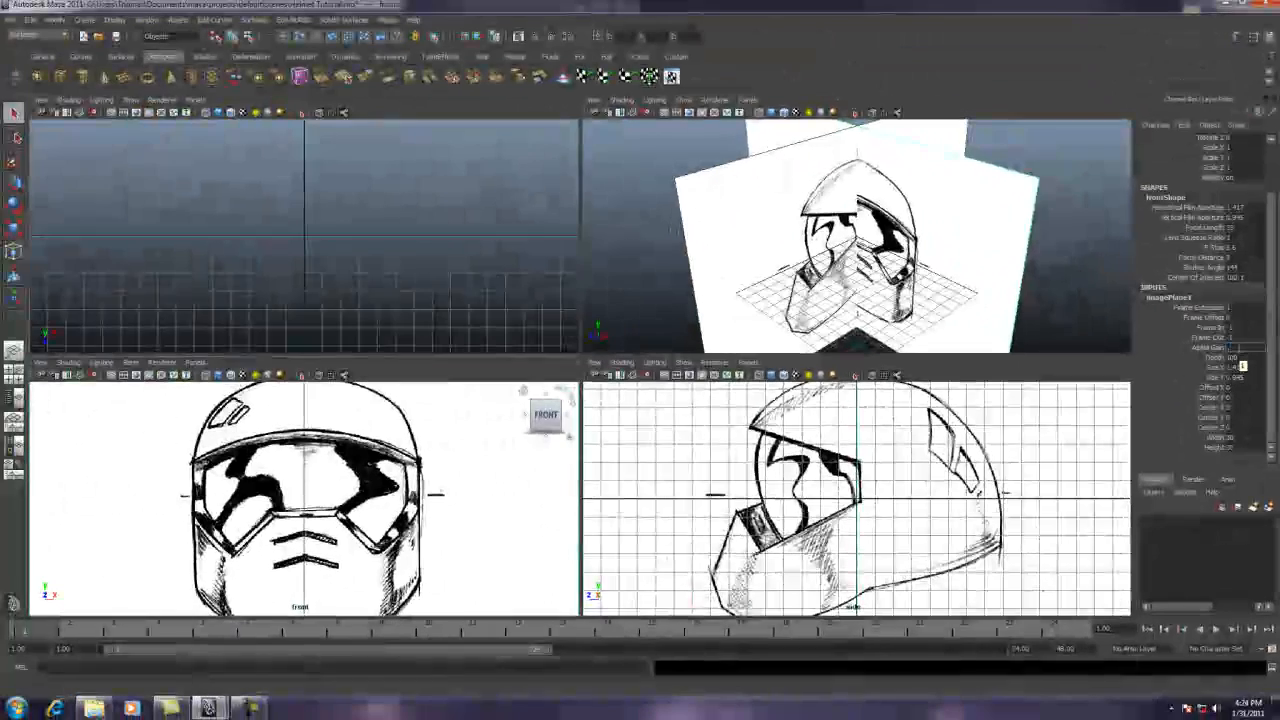
pyautogui.write('0.25')
pyautogui.press('Return')
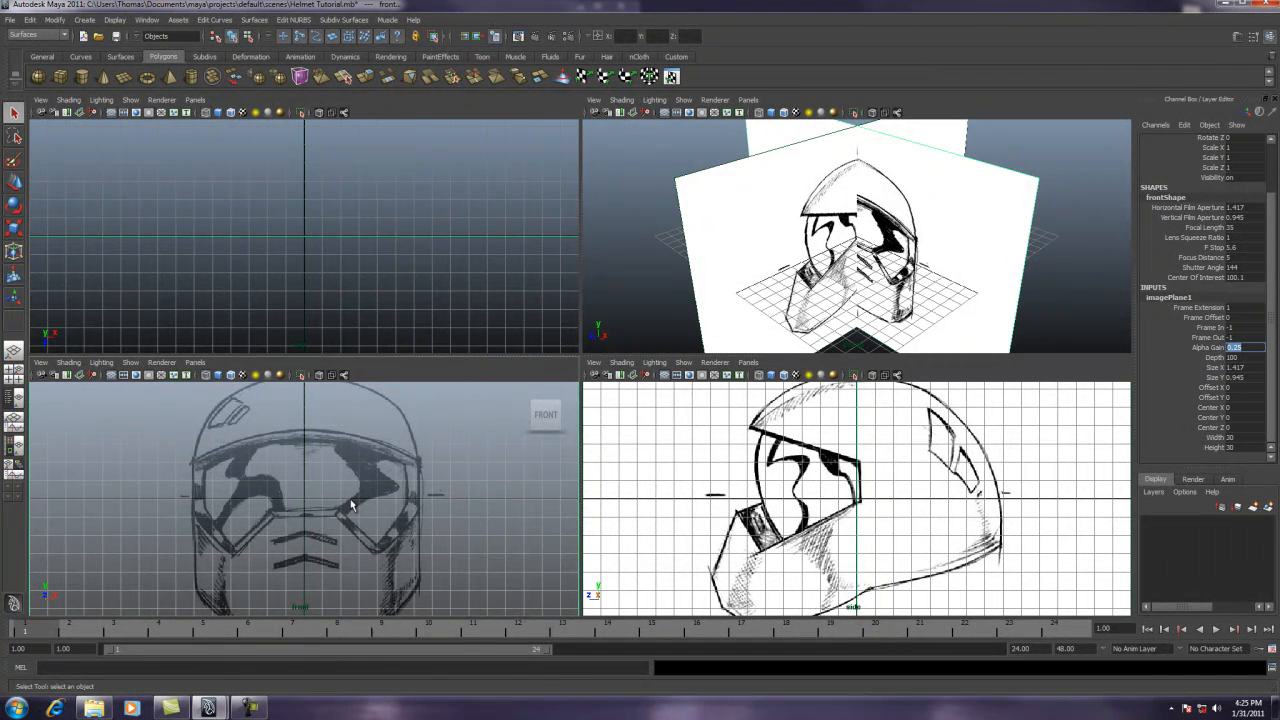
# Step: Select the side view's camera and set its image plane's Alpha Gain to 0.25
pyautogui.click(643, 455)
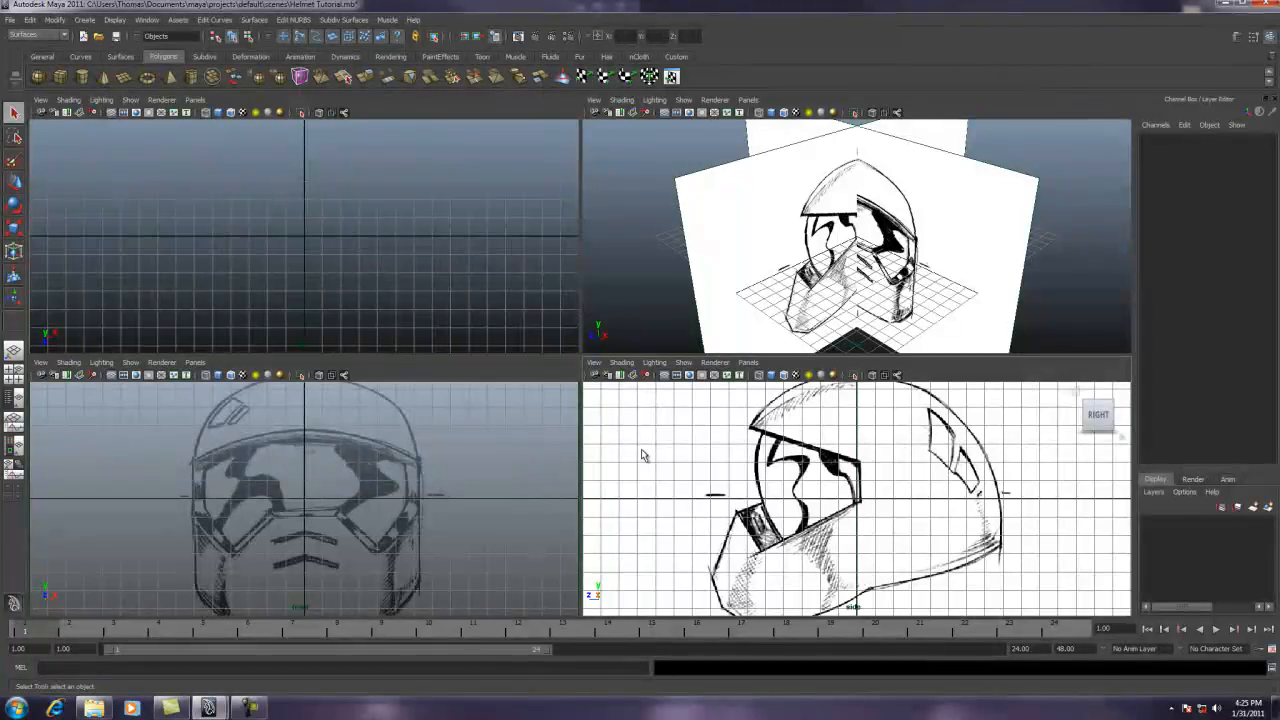
pyautogui.click(594, 362)
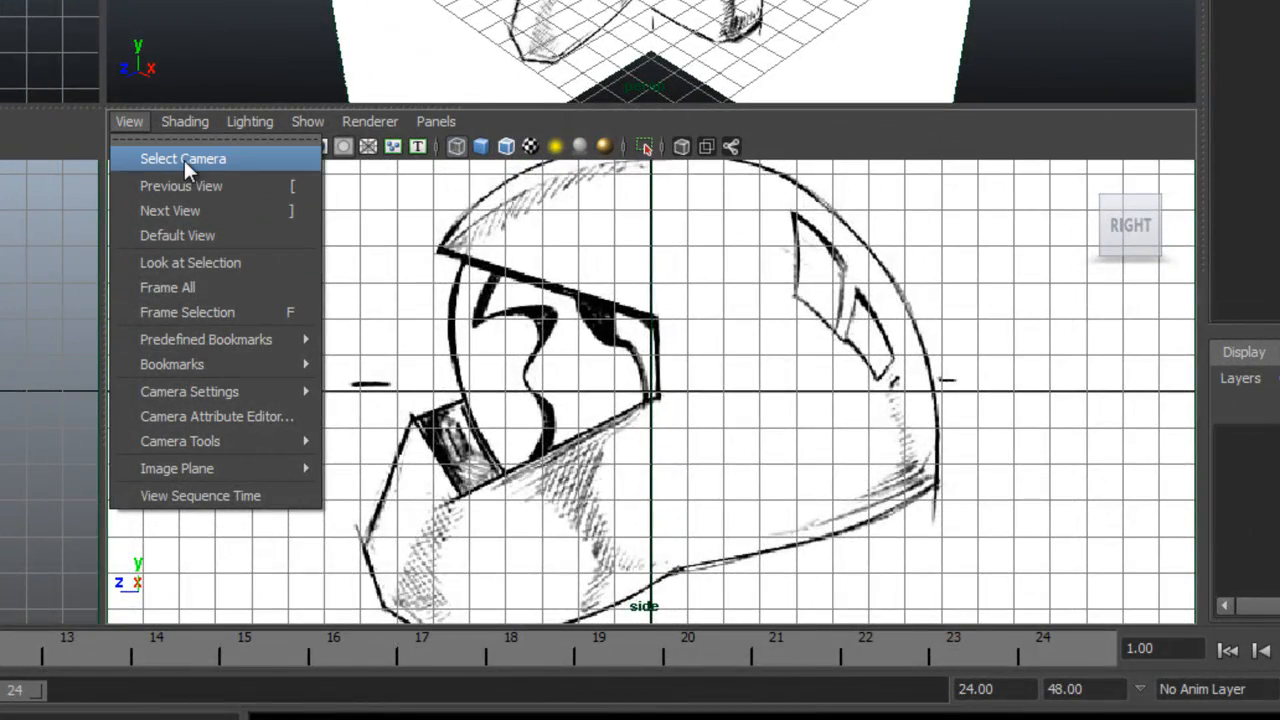
pyautogui.click(193, 163)
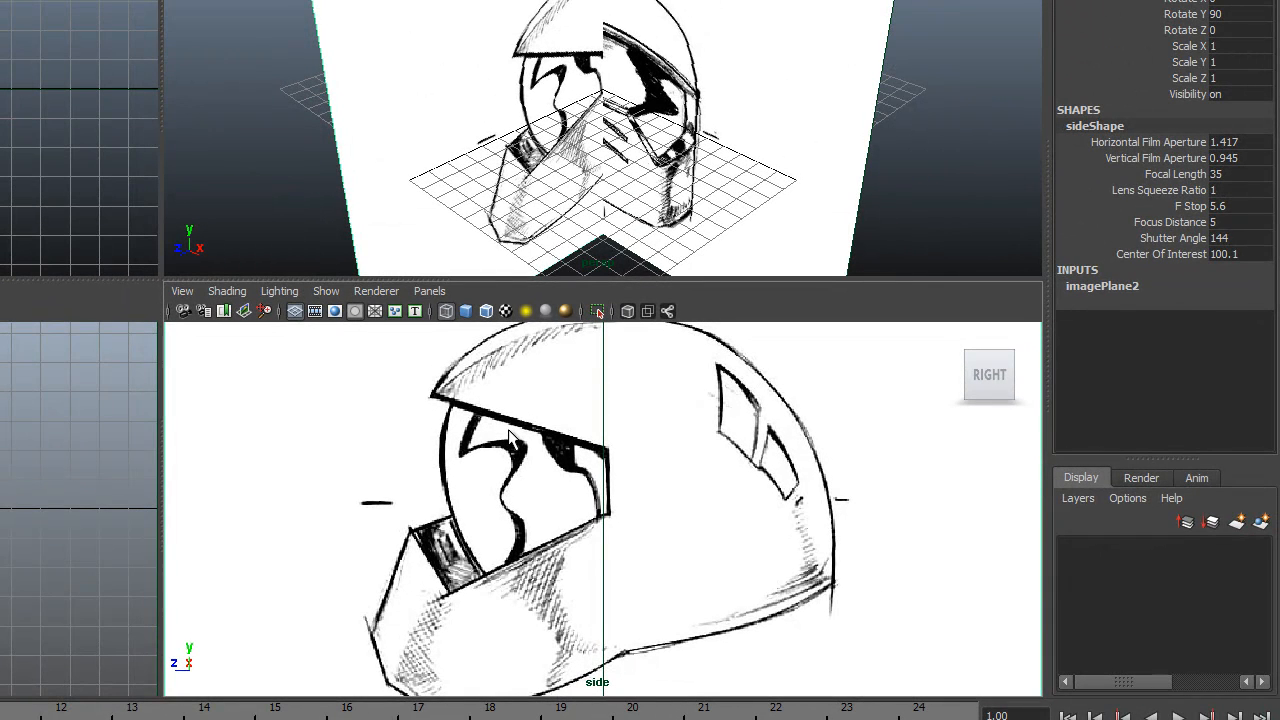
pyautogui.click(1085, 287)
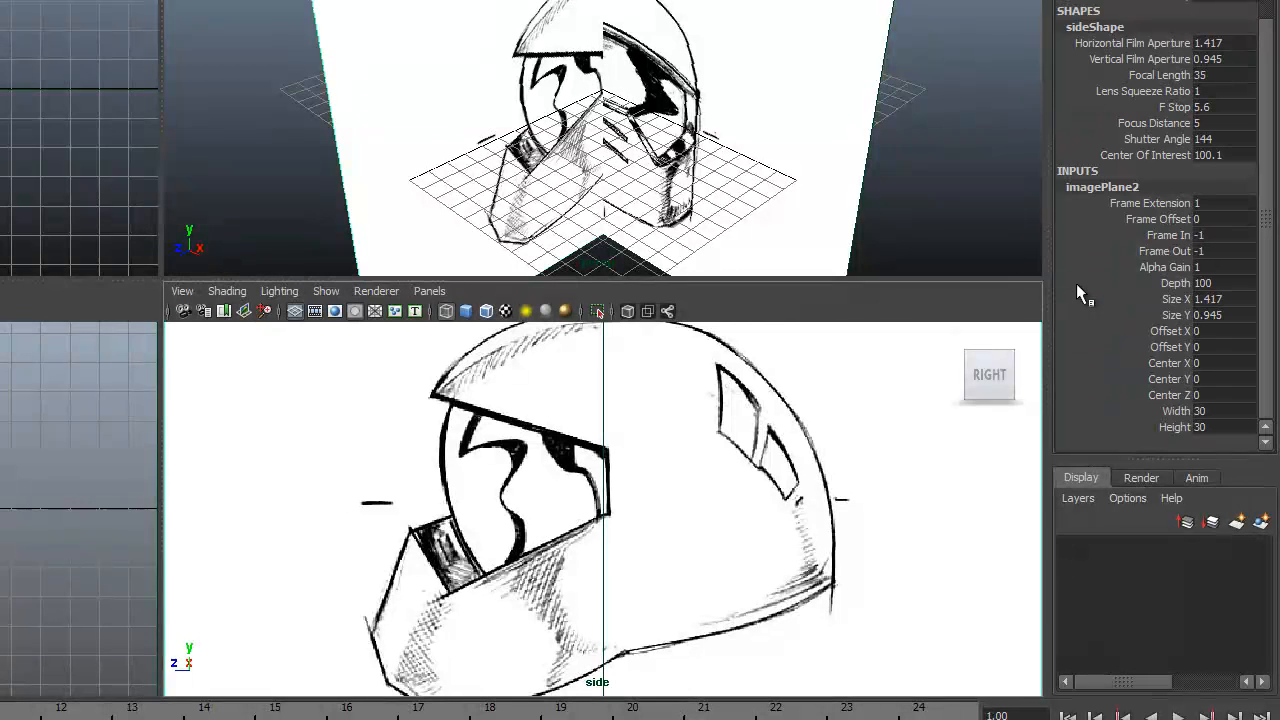
pyautogui.doubleClick(1216, 268)
pyautogui.write('0.25')
pyautogui.press('Return')
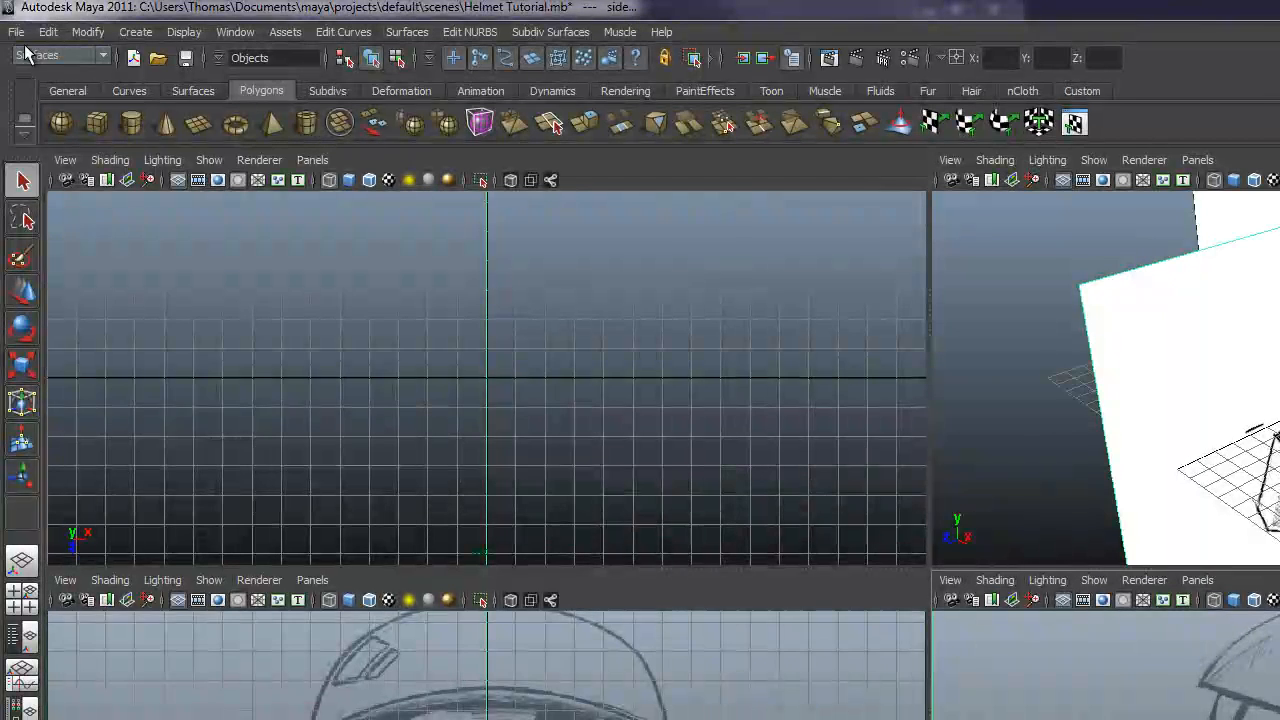
# Step: Save the scene and hide the cameras in the perspective view
pyautogui.click(16, 32)
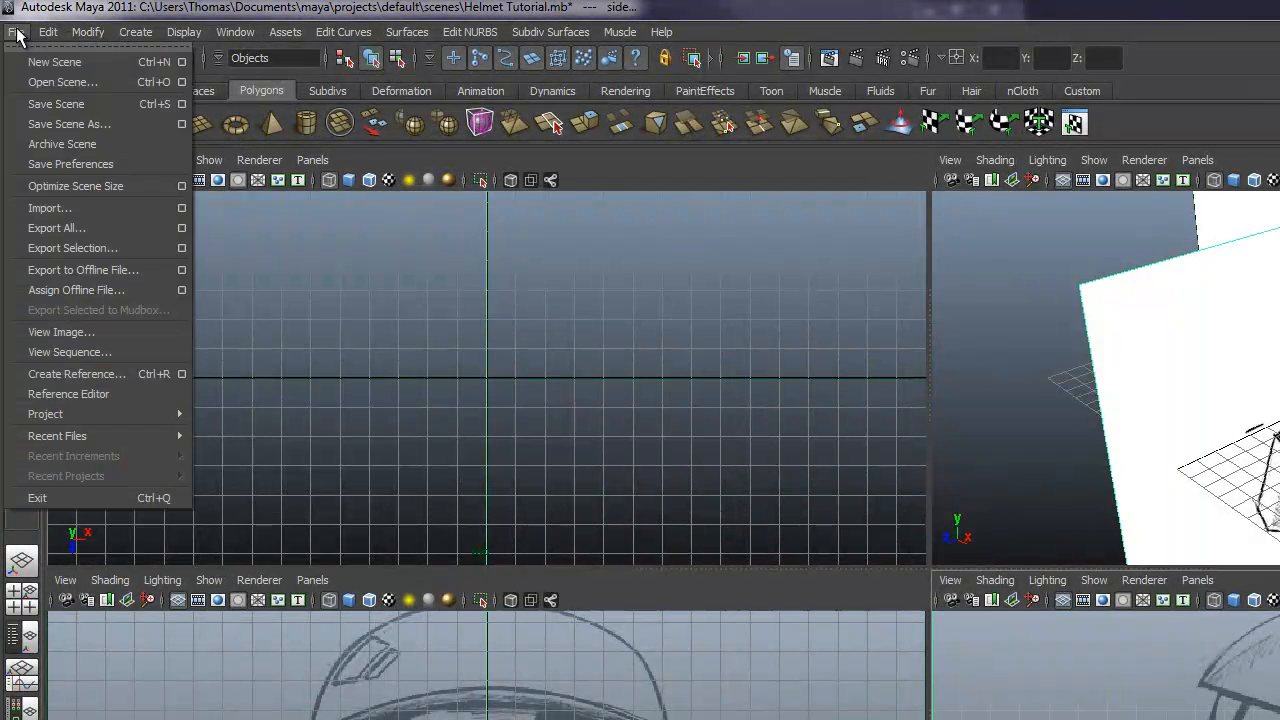
pyautogui.click(56, 104)
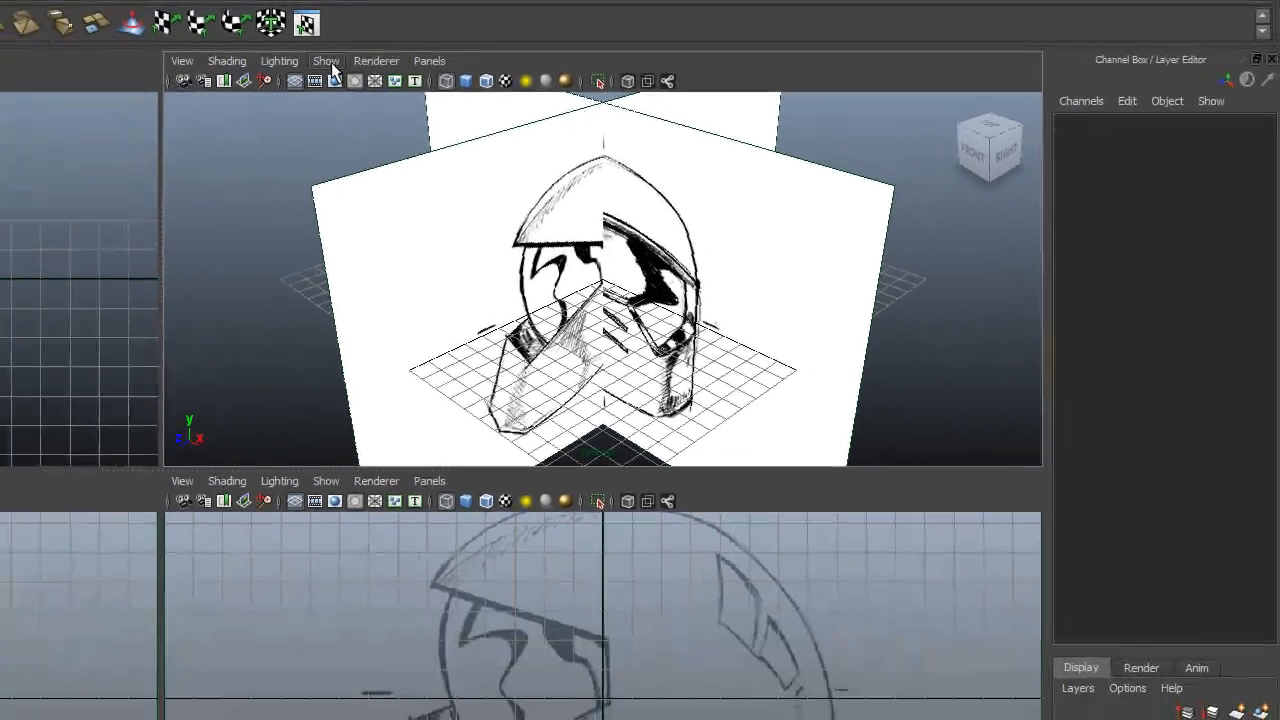
pyautogui.click(278, 104)
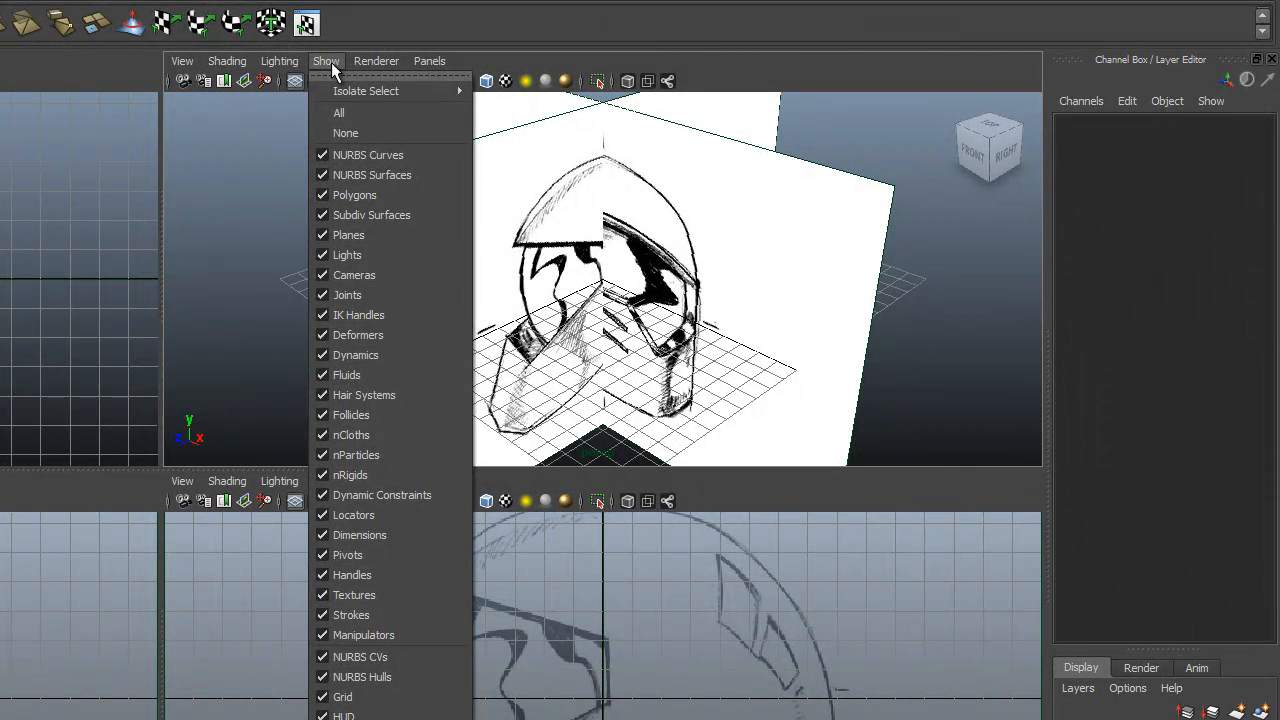
pyautogui.click(355, 276)
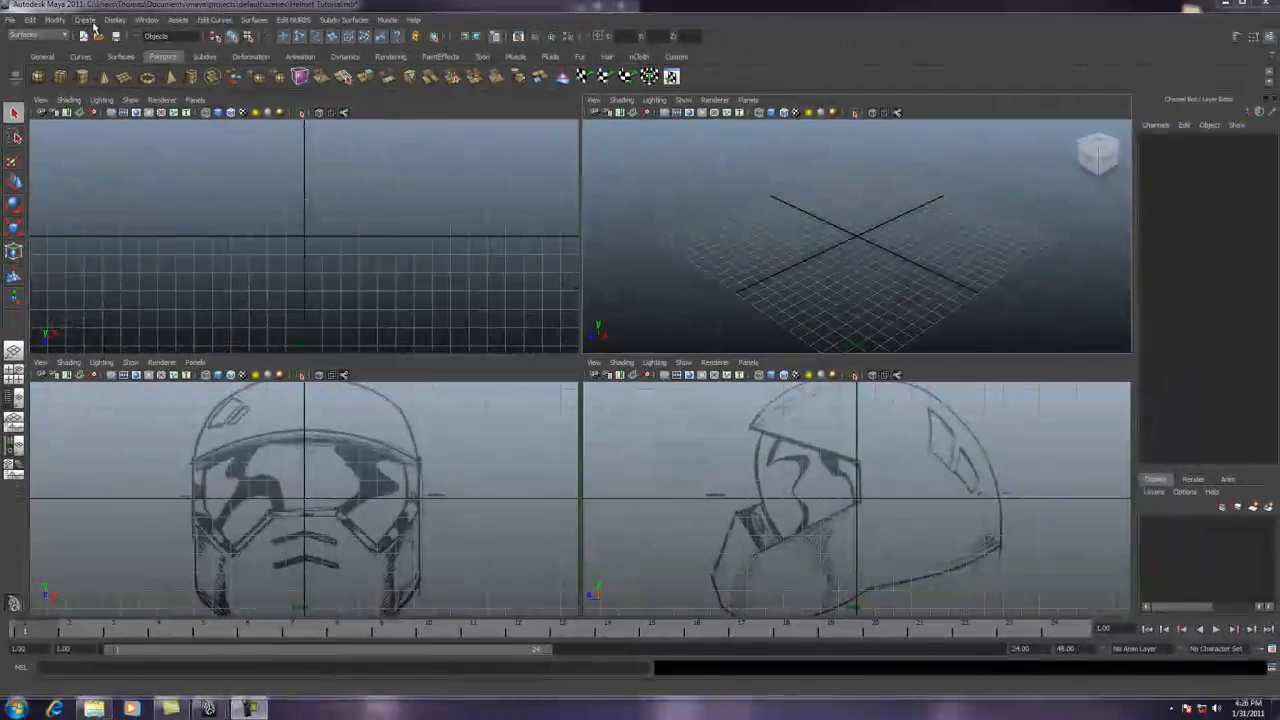
# Step: Create a polygon cube with width, height and depth of 14 and 2 height divisions
pyautogui.click(88, 21)
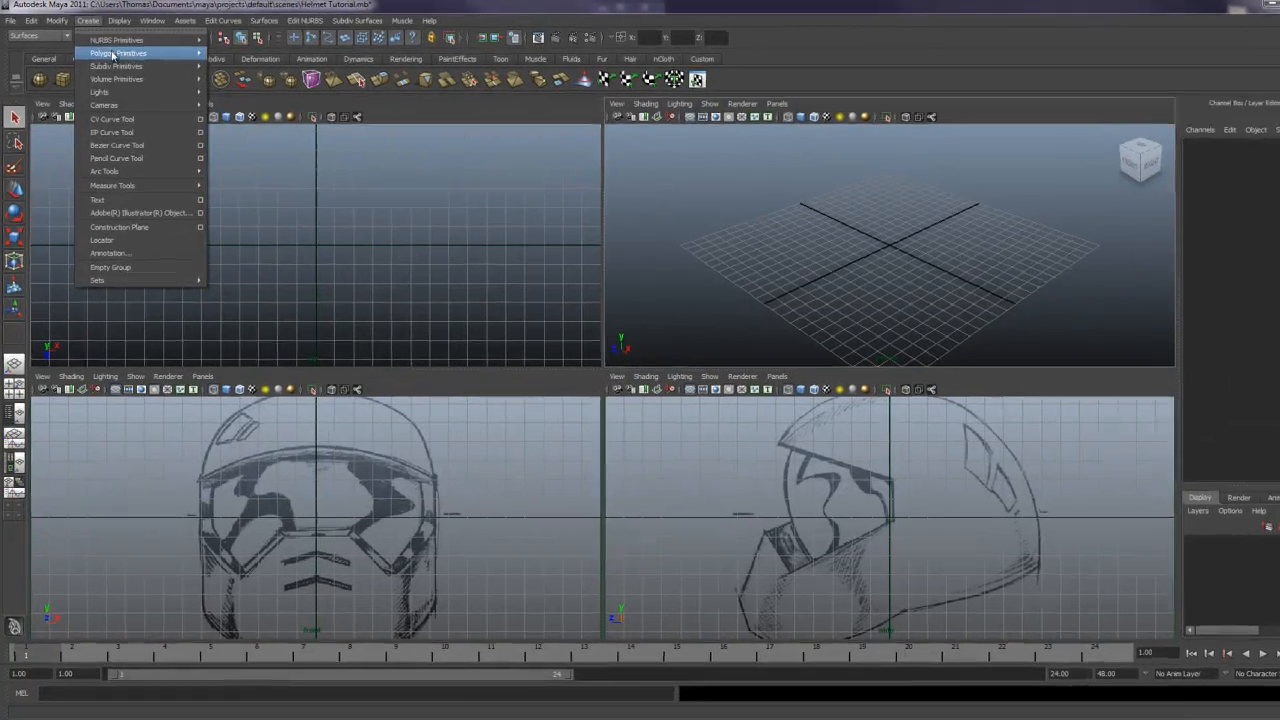
pyautogui.moveTo(107, 49)
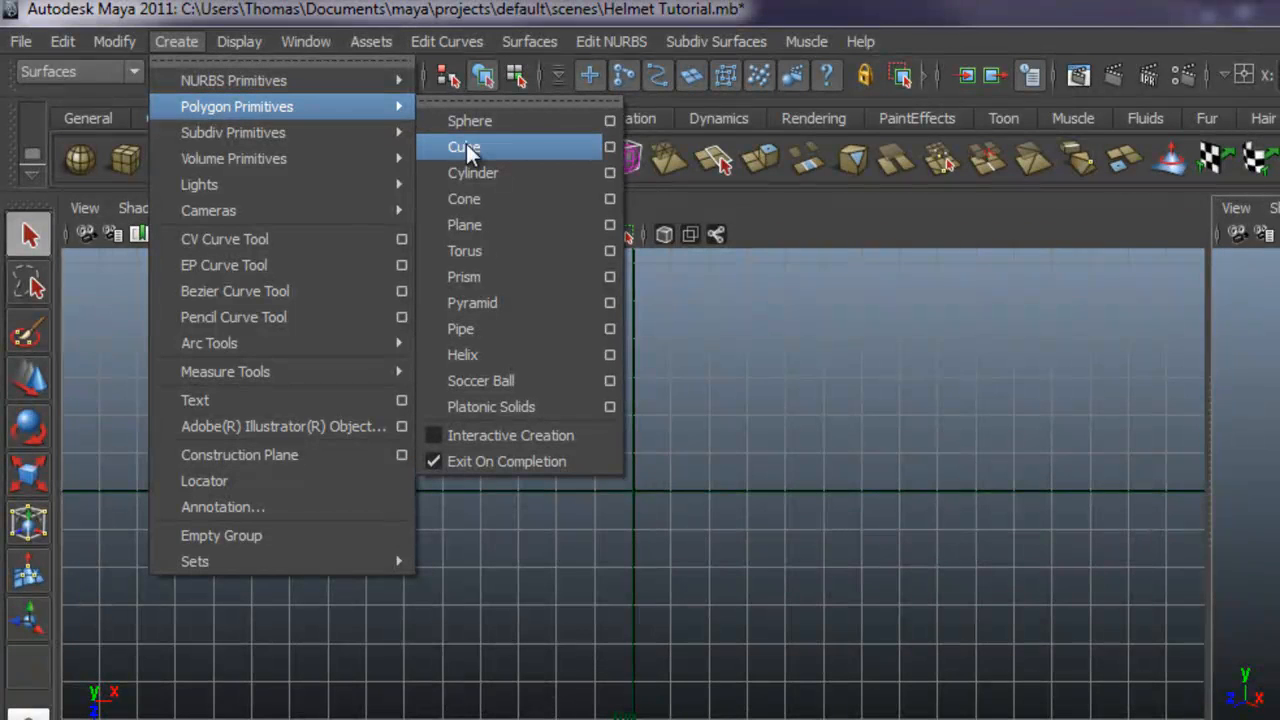
pyautogui.click(610, 147)
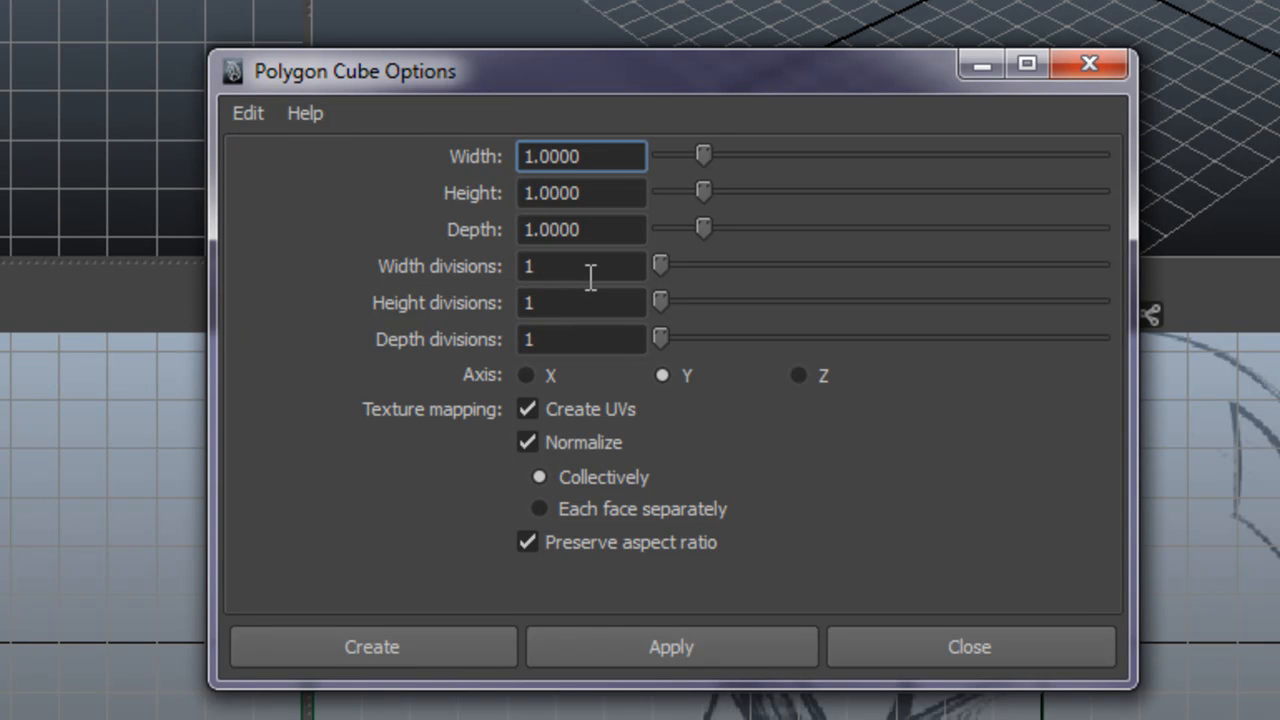
pyautogui.doubleClick(592, 157)
pyautogui.write('14')
pyautogui.press('Tab')
pyautogui.write('14')
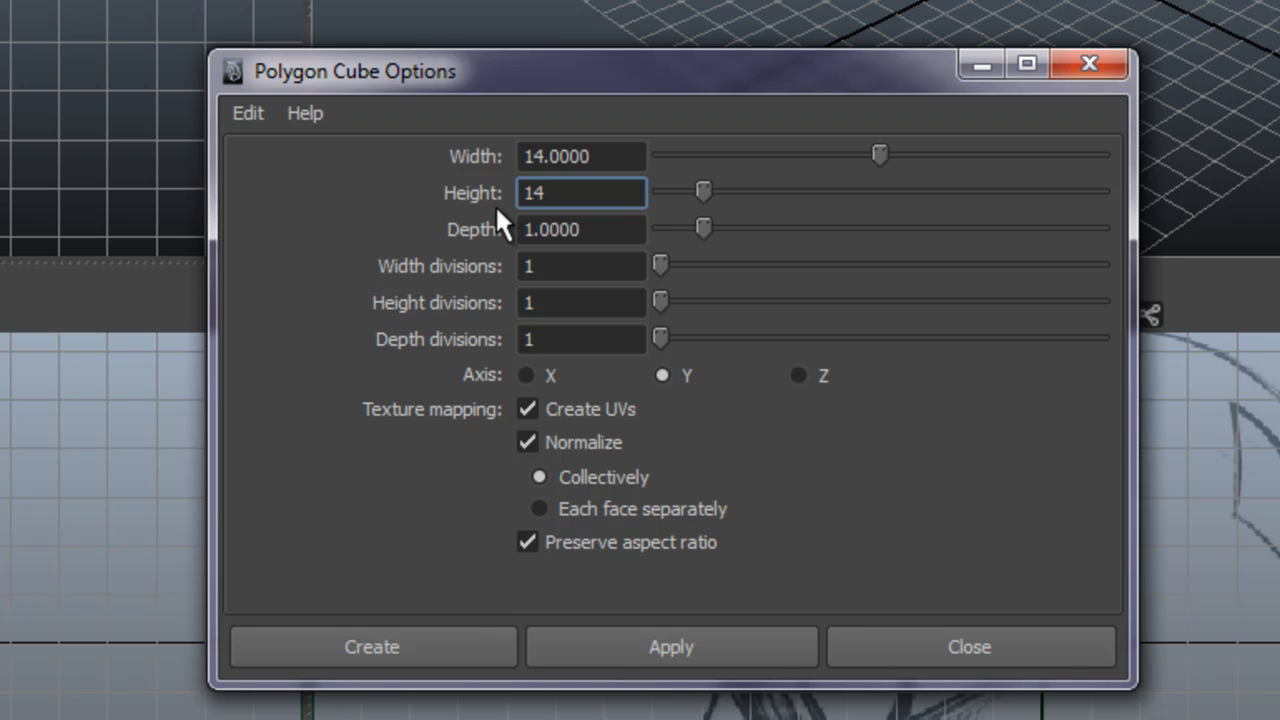
pyautogui.press('Tab')
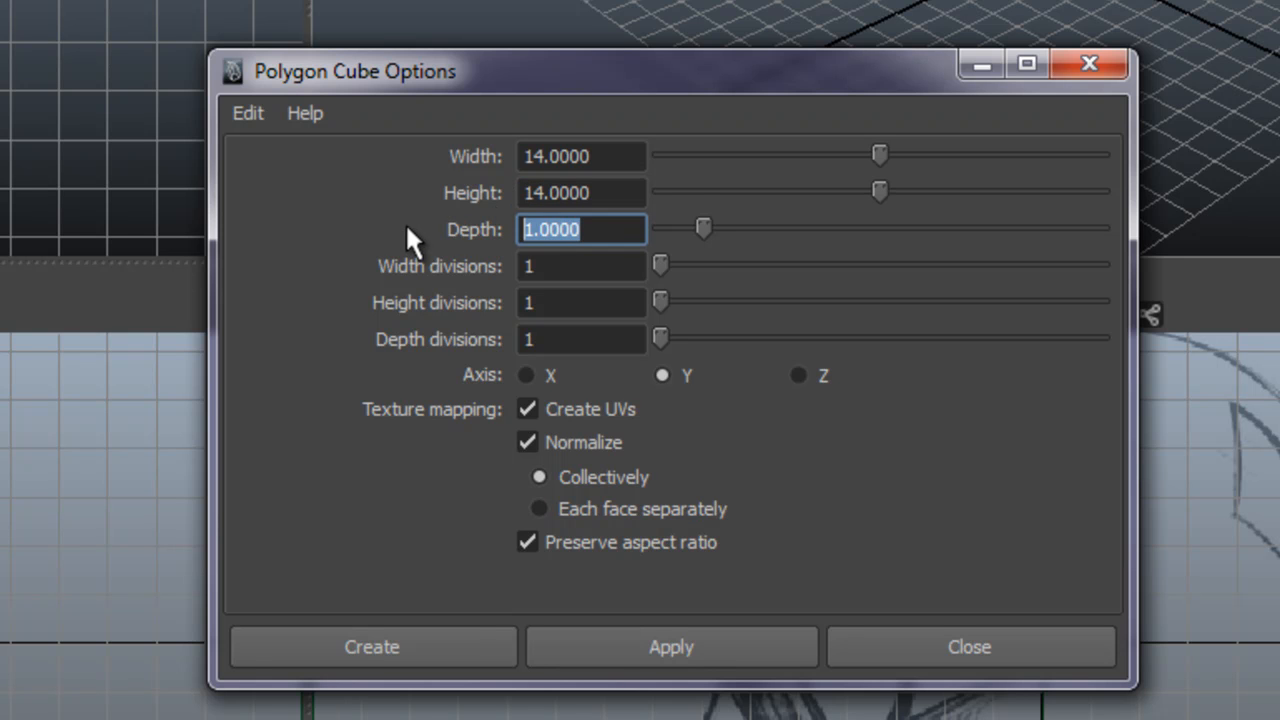
pyautogui.write('14')
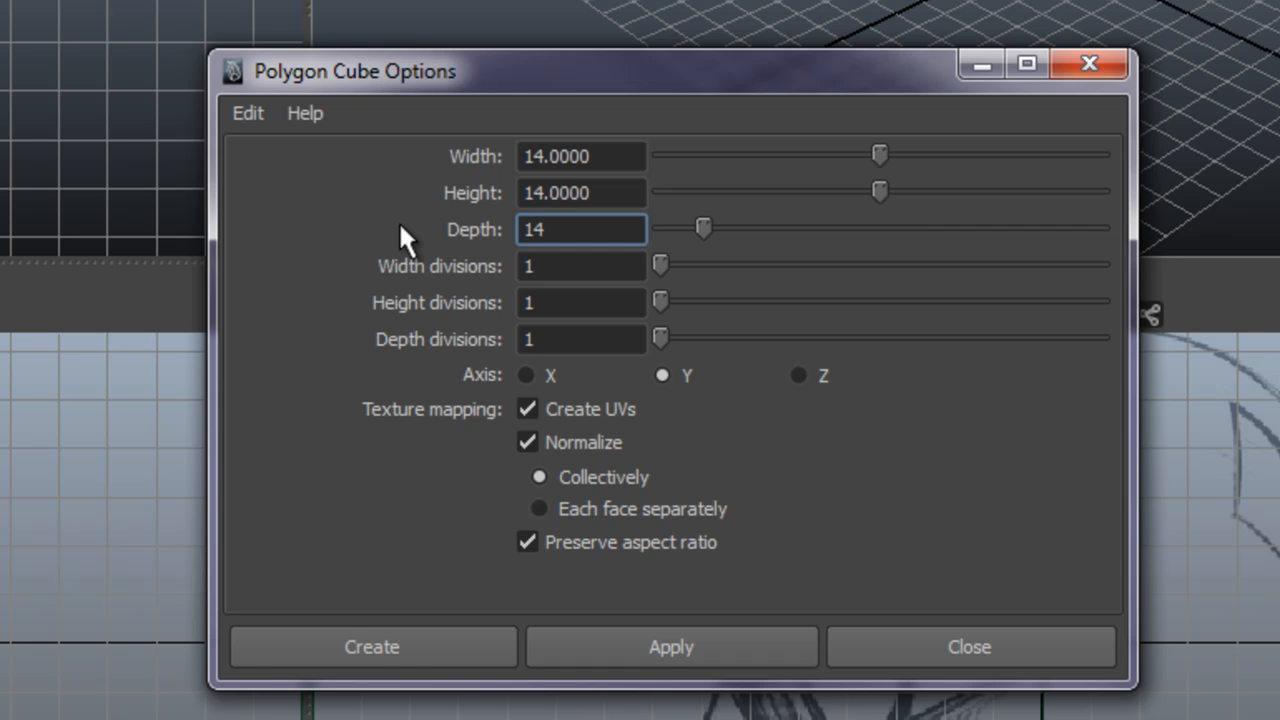
pyautogui.click(540, 302)
pyautogui.write('2')
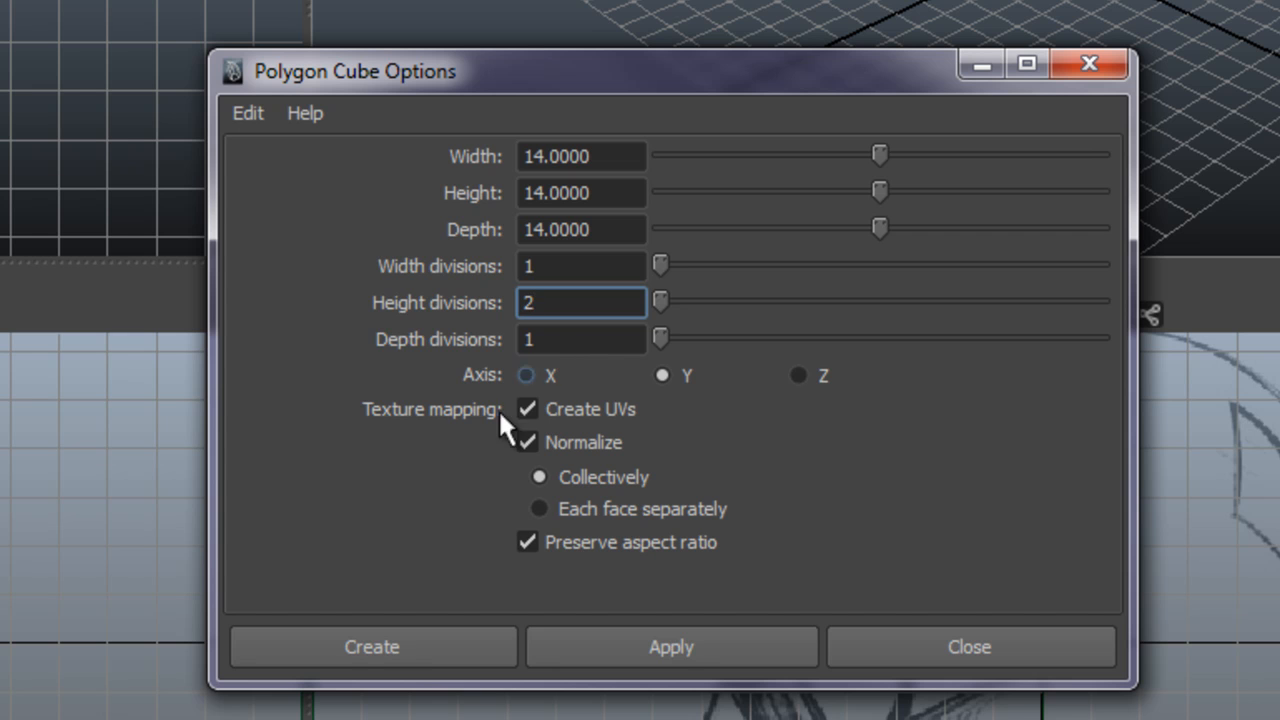
pyautogui.click(397, 650)
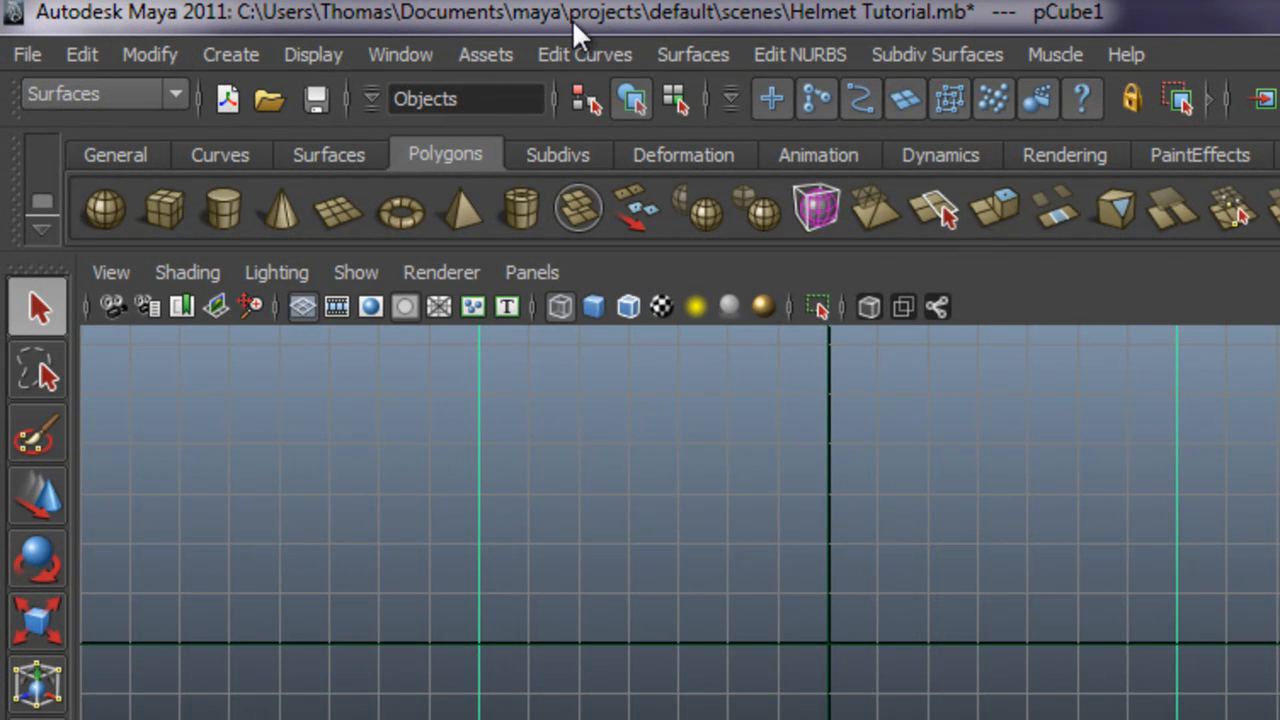
# Step: Switch to the Polygons menu set and smooth the cube with 2 division levels
pyautogui.click(175, 93)
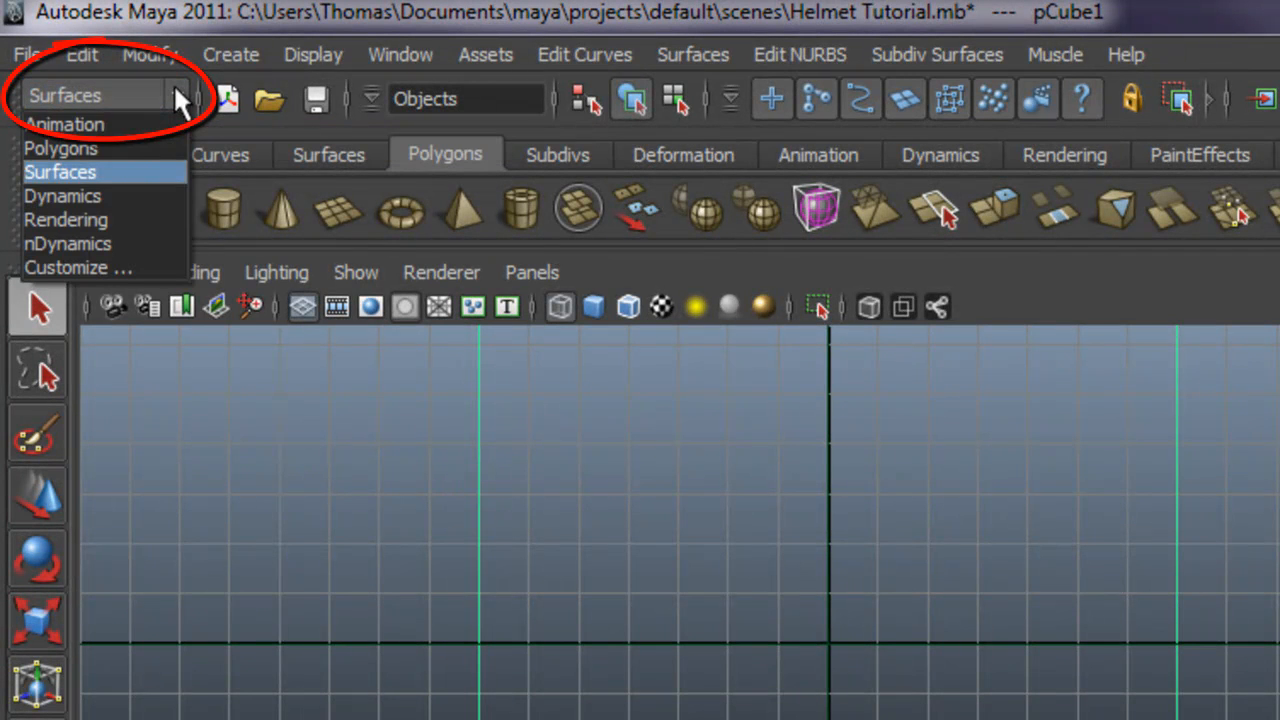
pyautogui.click(104, 148)
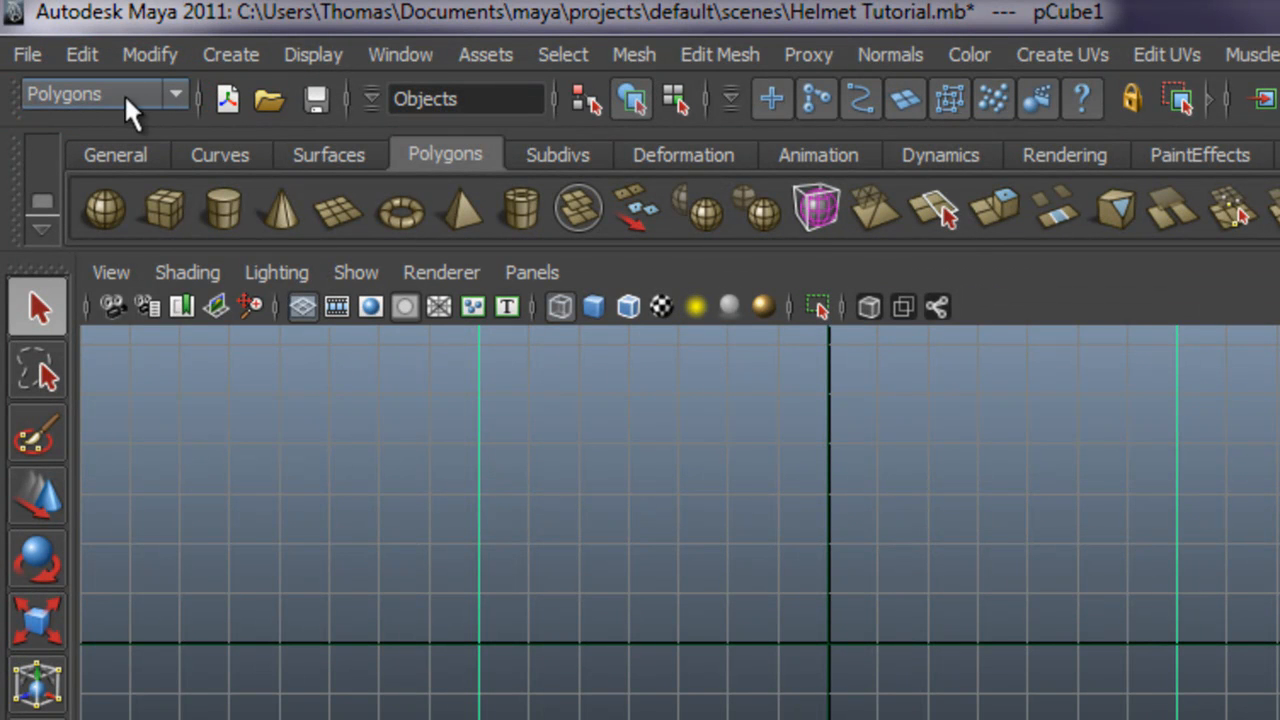
pyautogui.click(648, 57)
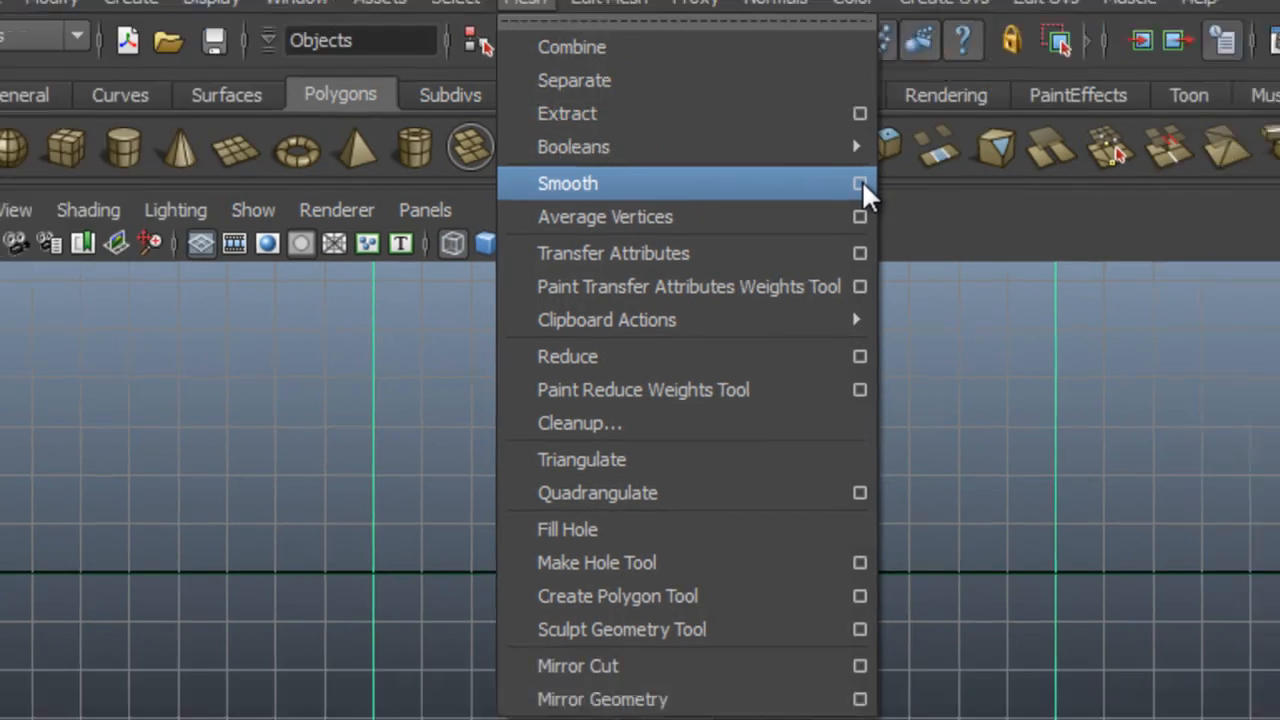
pyautogui.click(979, 245)
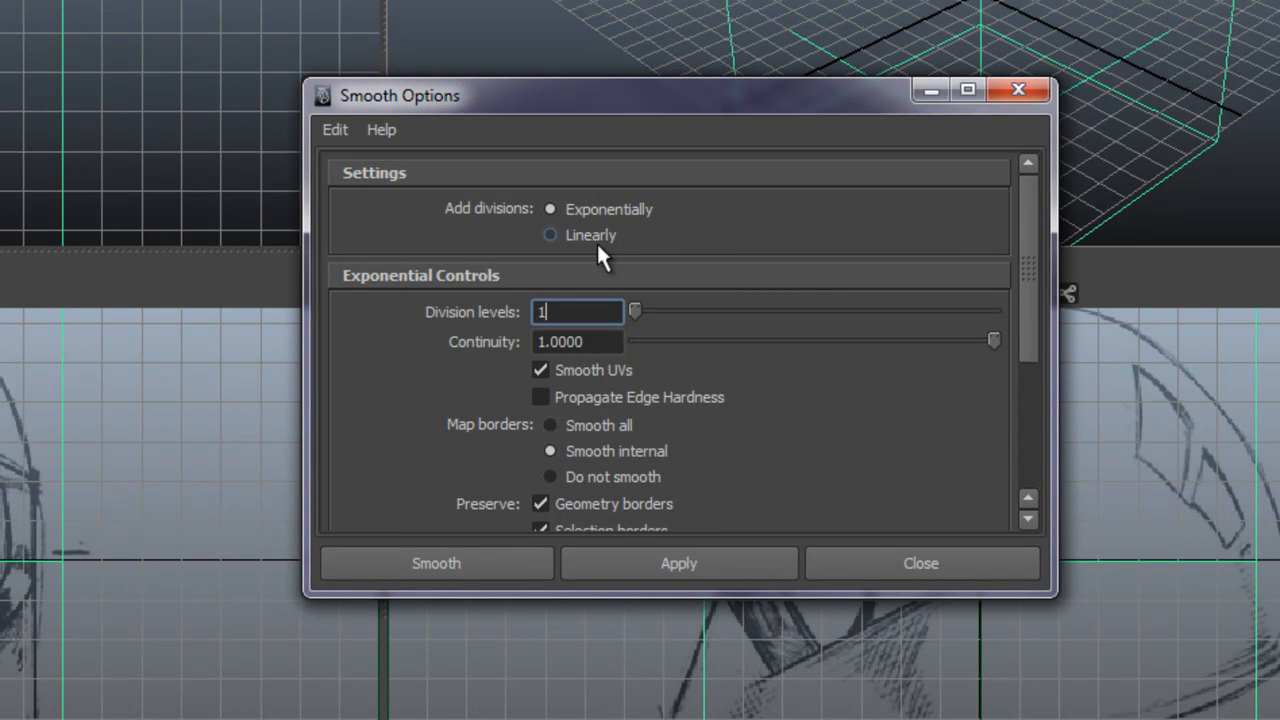
pyautogui.moveTo(562, 312); pyautogui.dragTo(380, 300)
pyautogui.write('2')
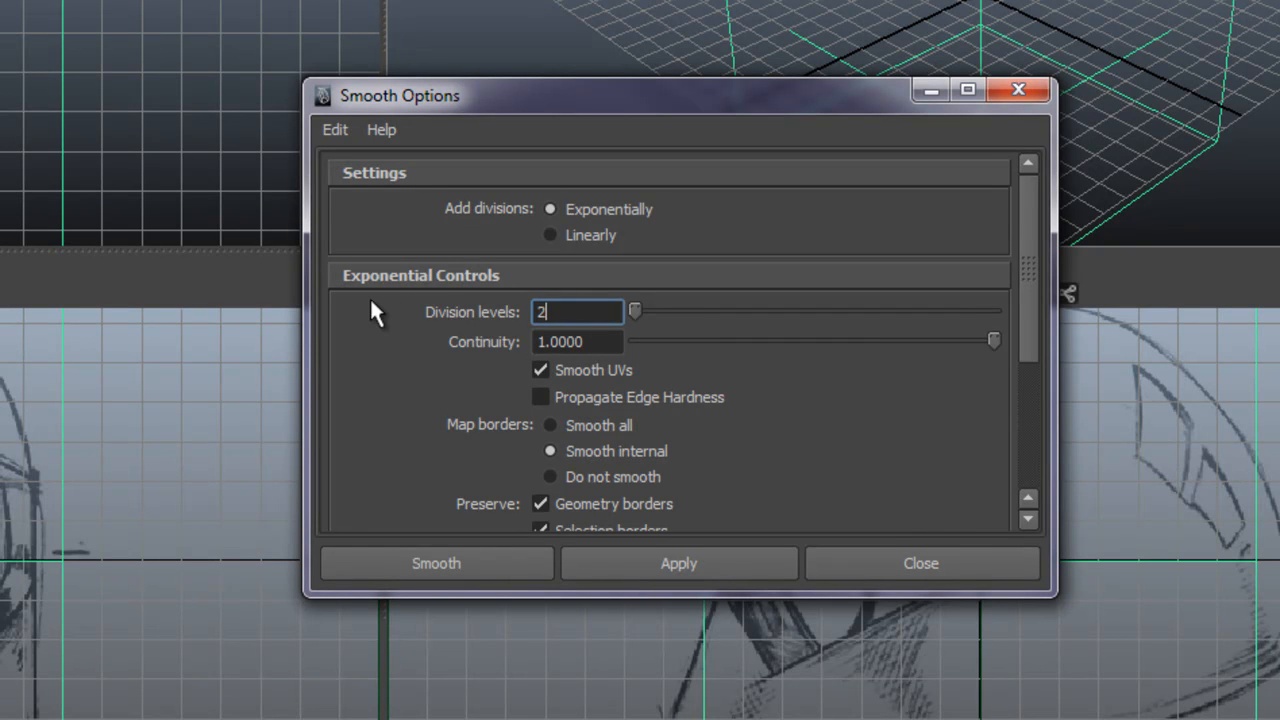
pyautogui.click(463, 558)
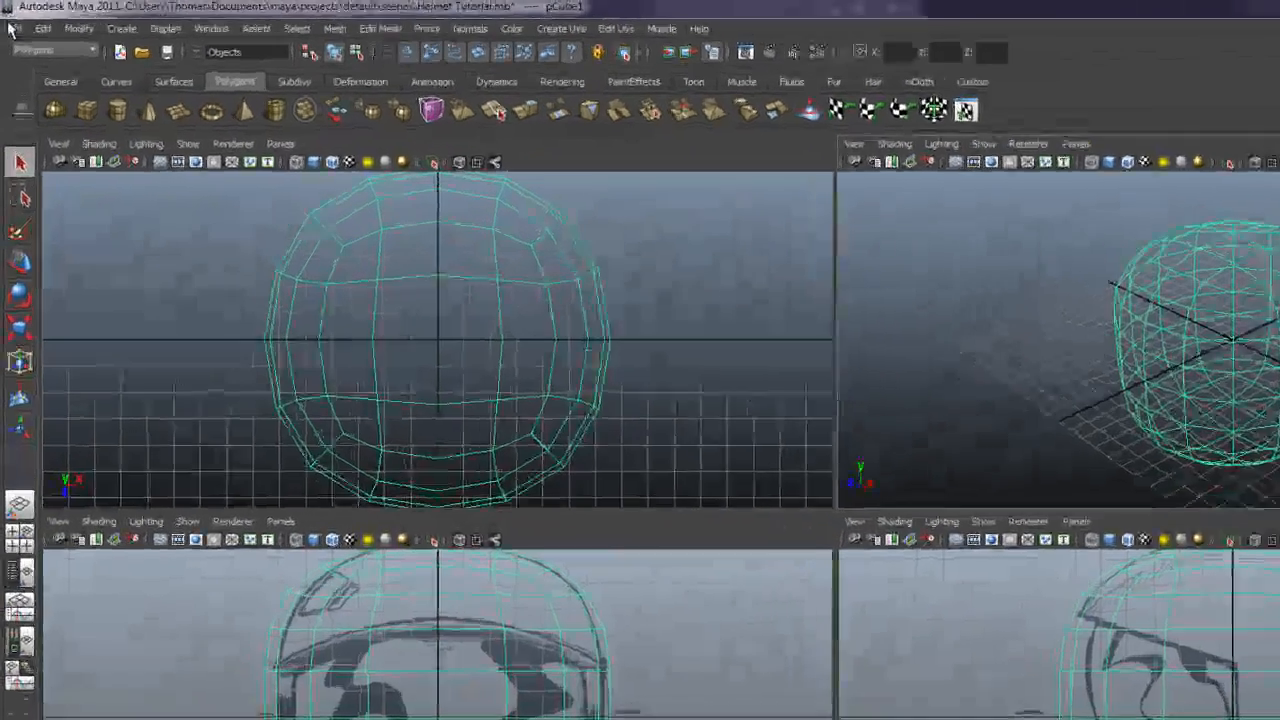
# Step: Save the scene and rename the smoothed cube to "helmet mesh"
pyautogui.click(9, 19)
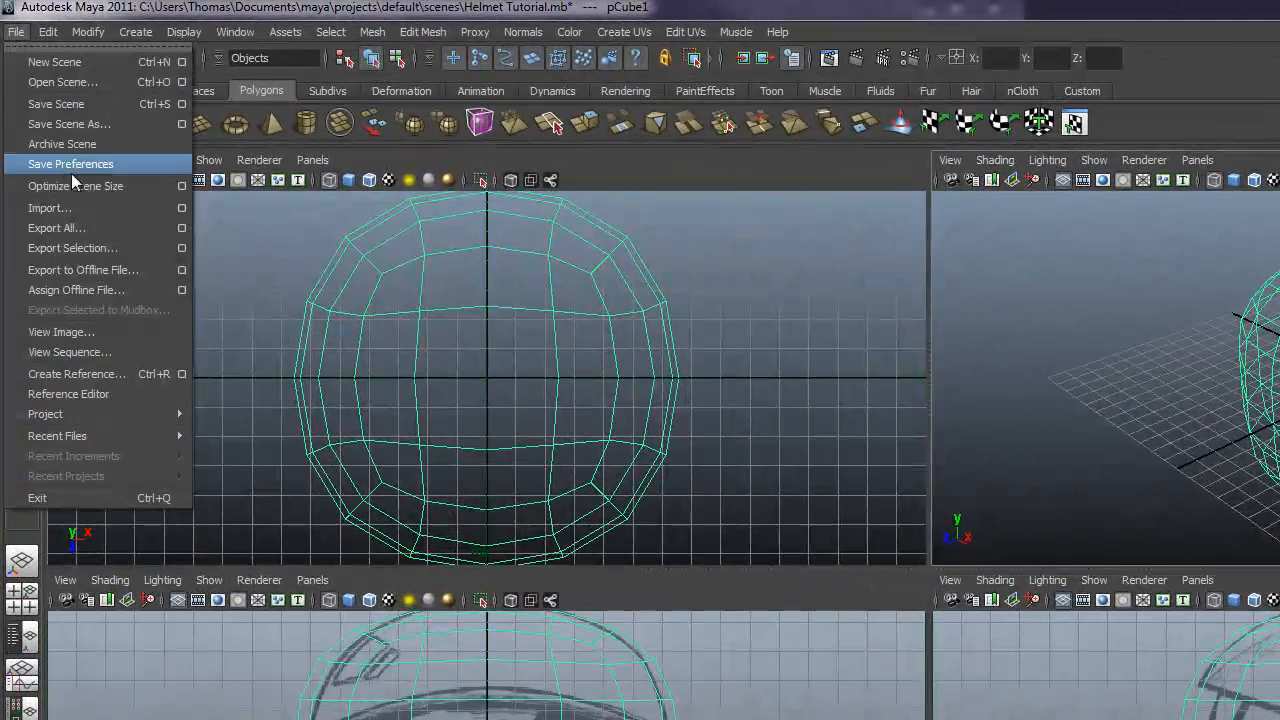
pyautogui.click(76, 98)
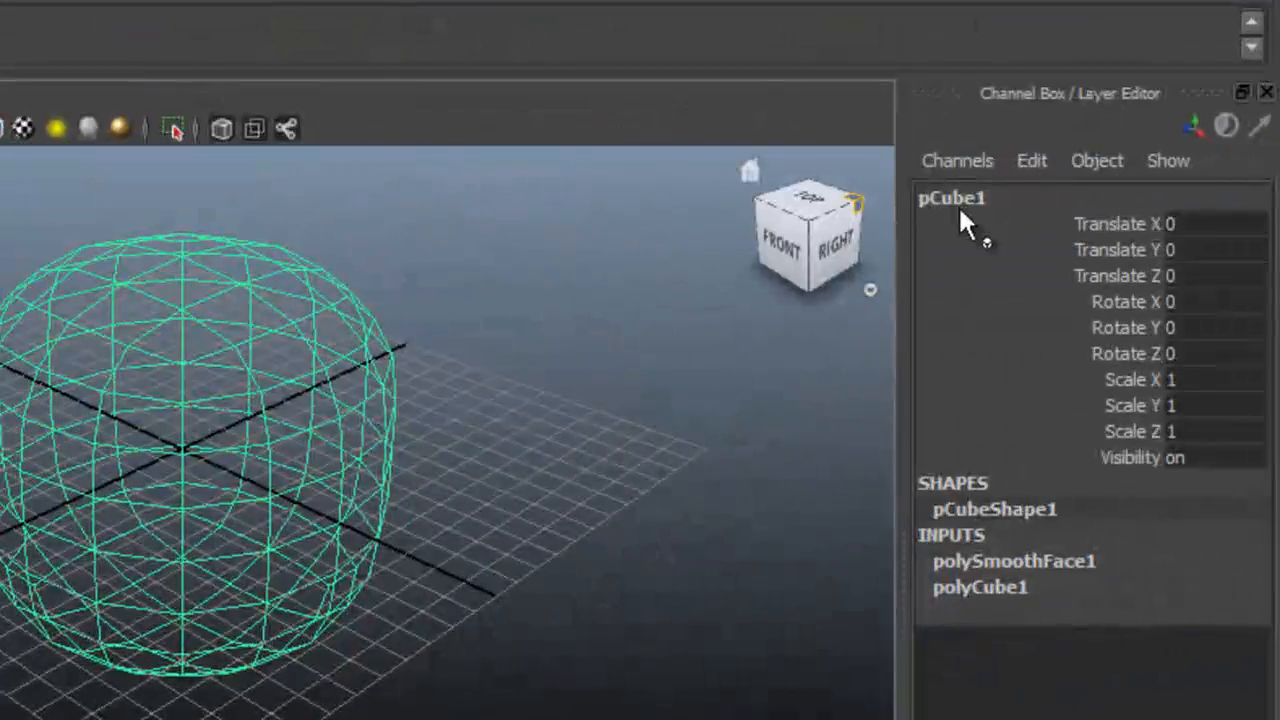
pyautogui.doubleClick(958, 205)
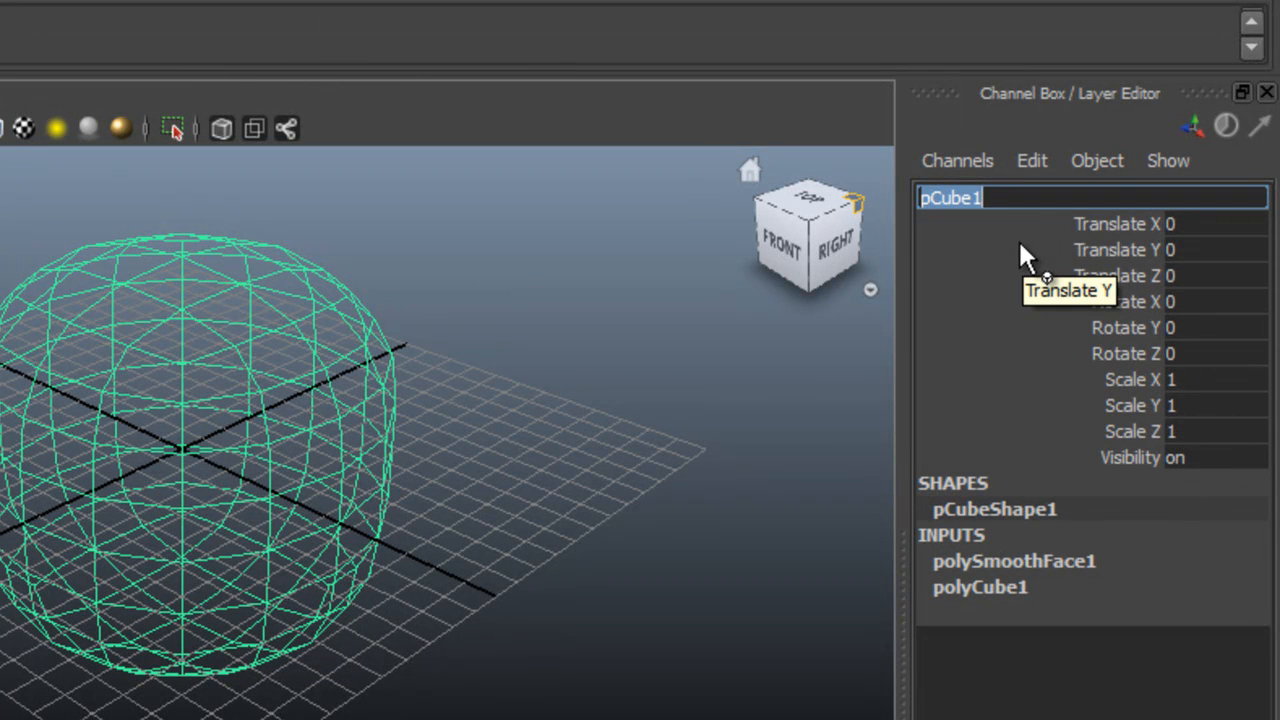
pyautogui.write('helmet')
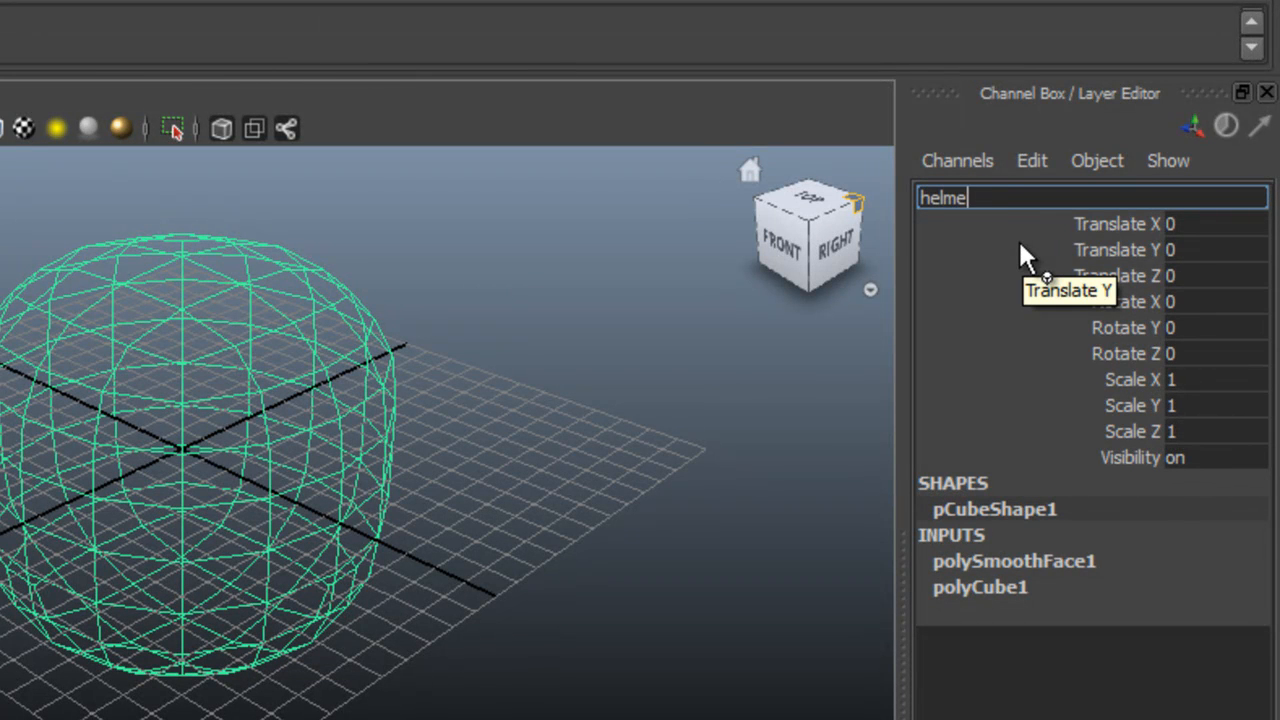
pyautogui.write(' mesh')
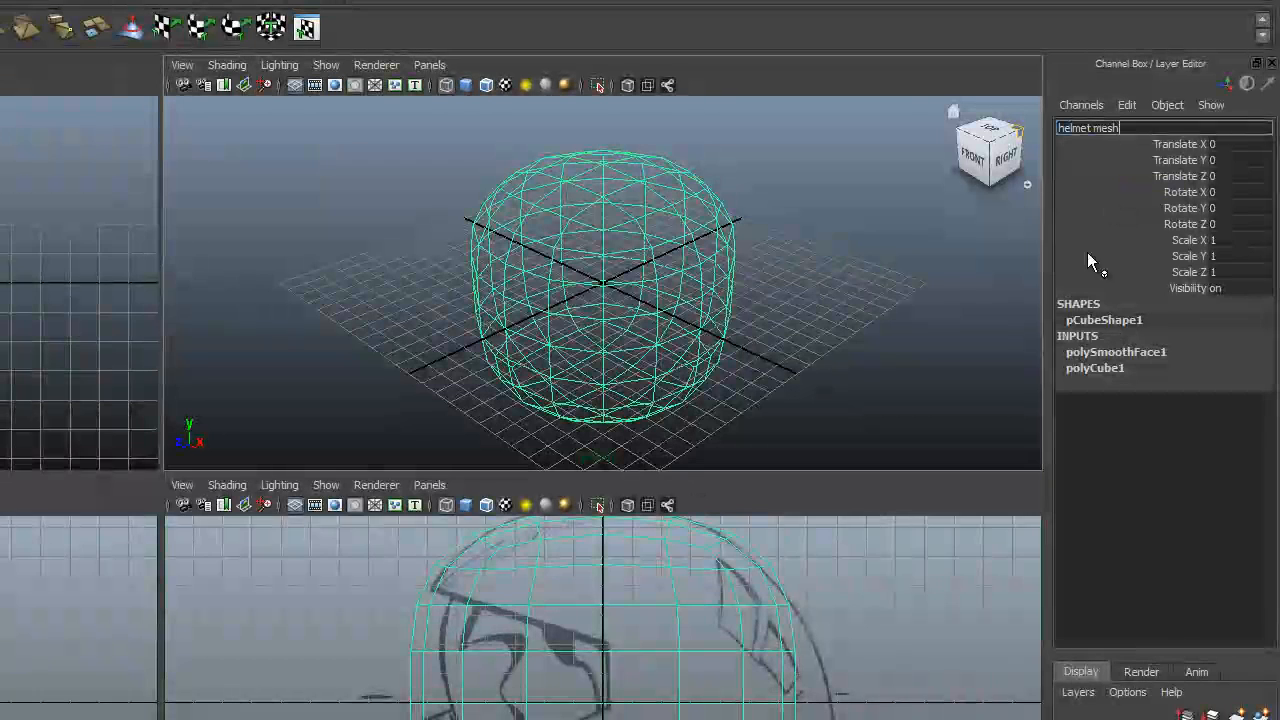
pyautogui.click(968, 403)
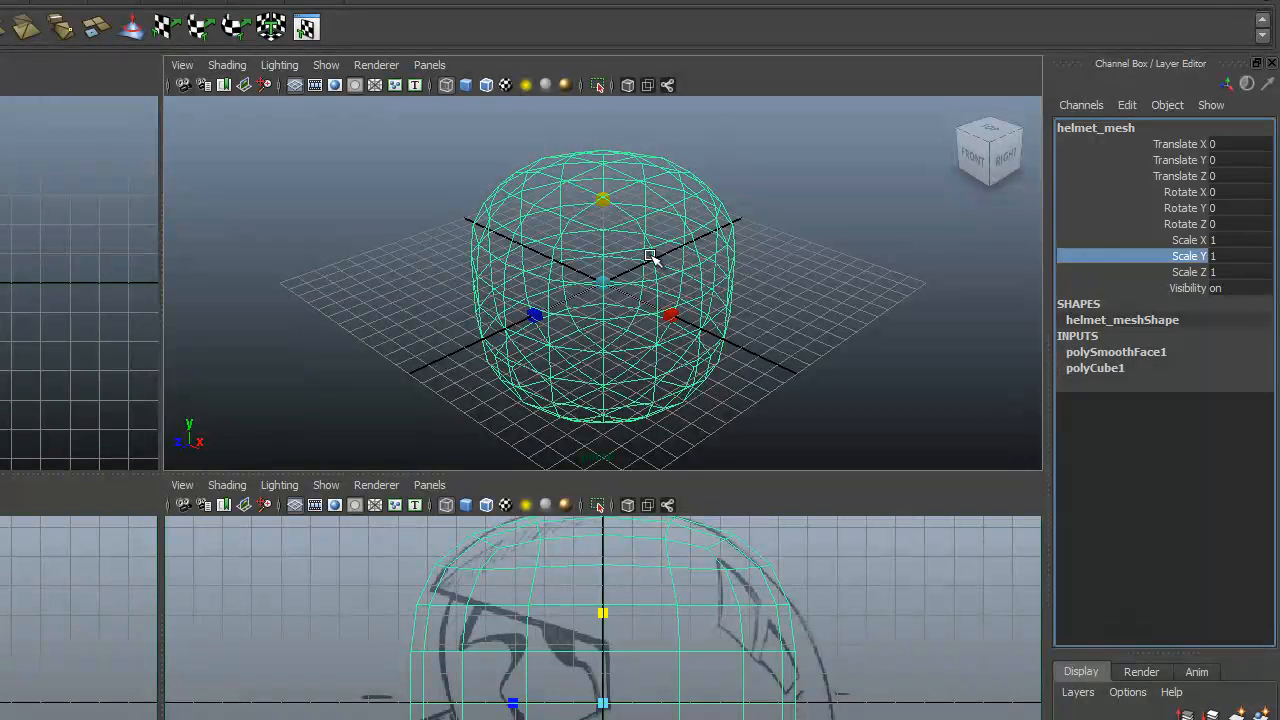
# Step: Set the helmet mesh to Object Mode in the perspective view
pyautogui.click(331, 277)
pyautogui.click(559, 252)
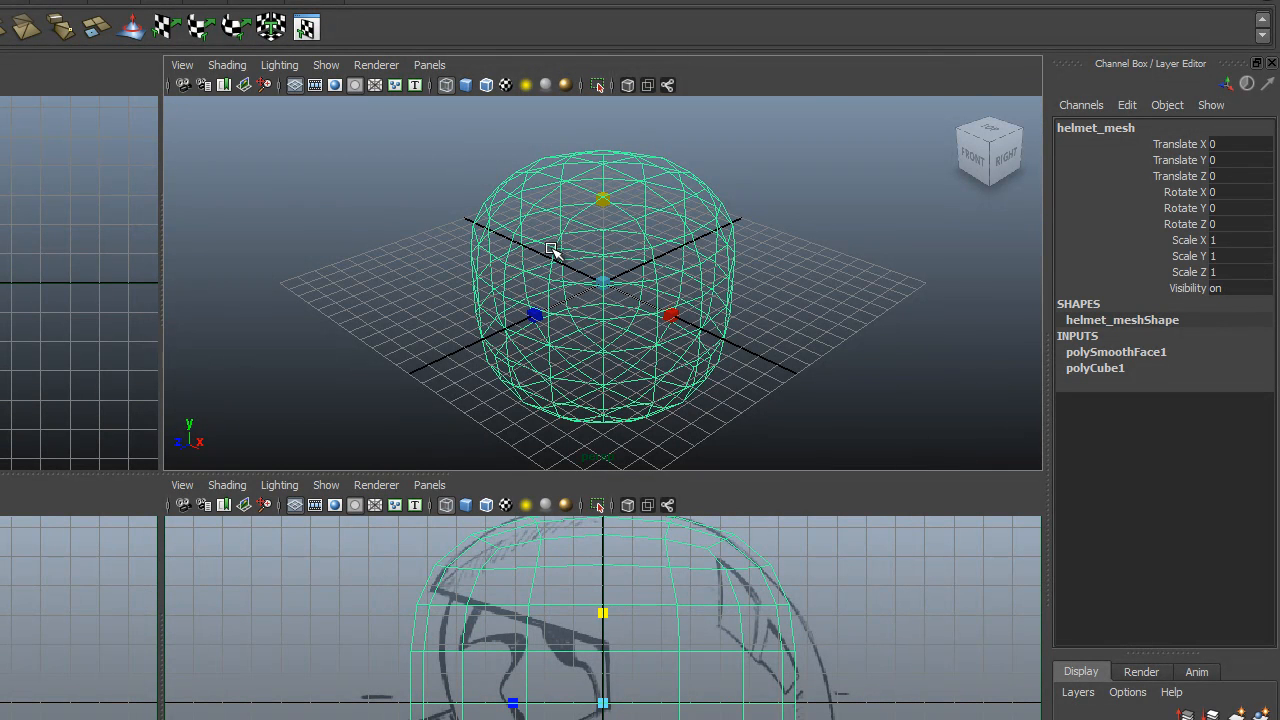
pyautogui.rightClick(571, 244)
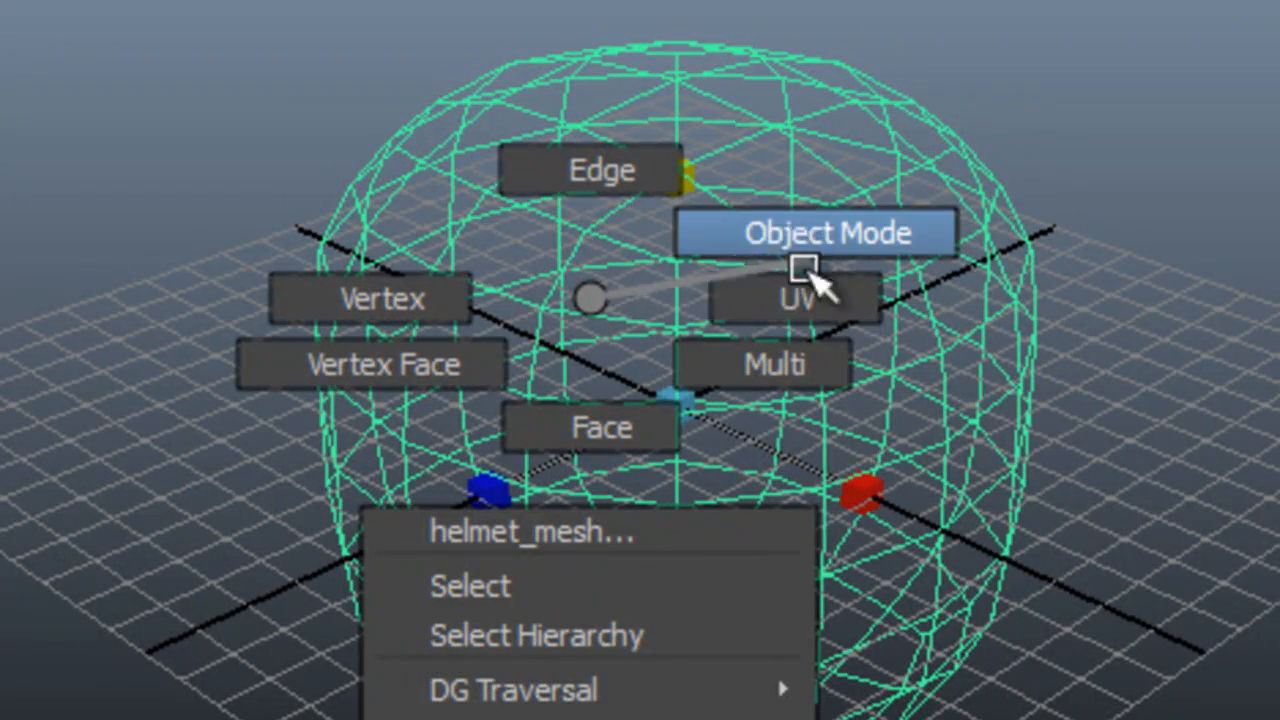
pyautogui.moveTo(829, 234); pyautogui.dragTo(829, 234, button='right')
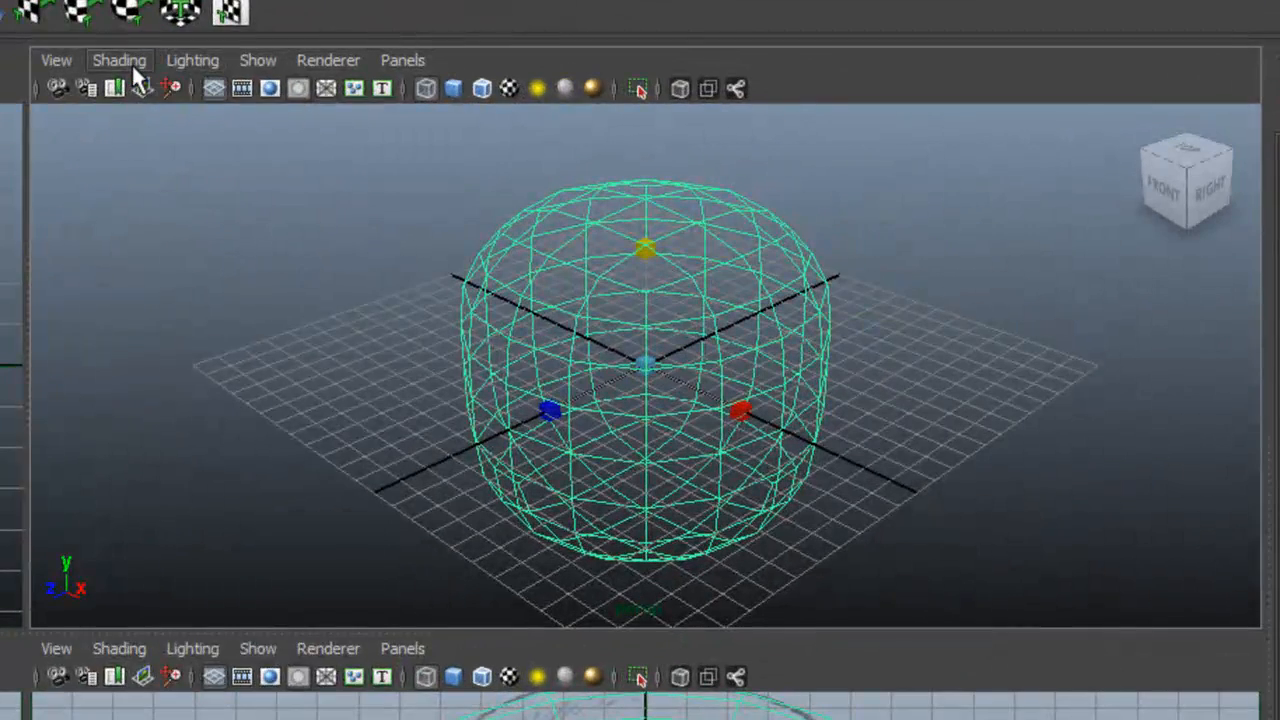
# Step: Display the perspective view with Smooth Shade All and turn on Wireframe on Shaded
pyautogui.click(168, 66)
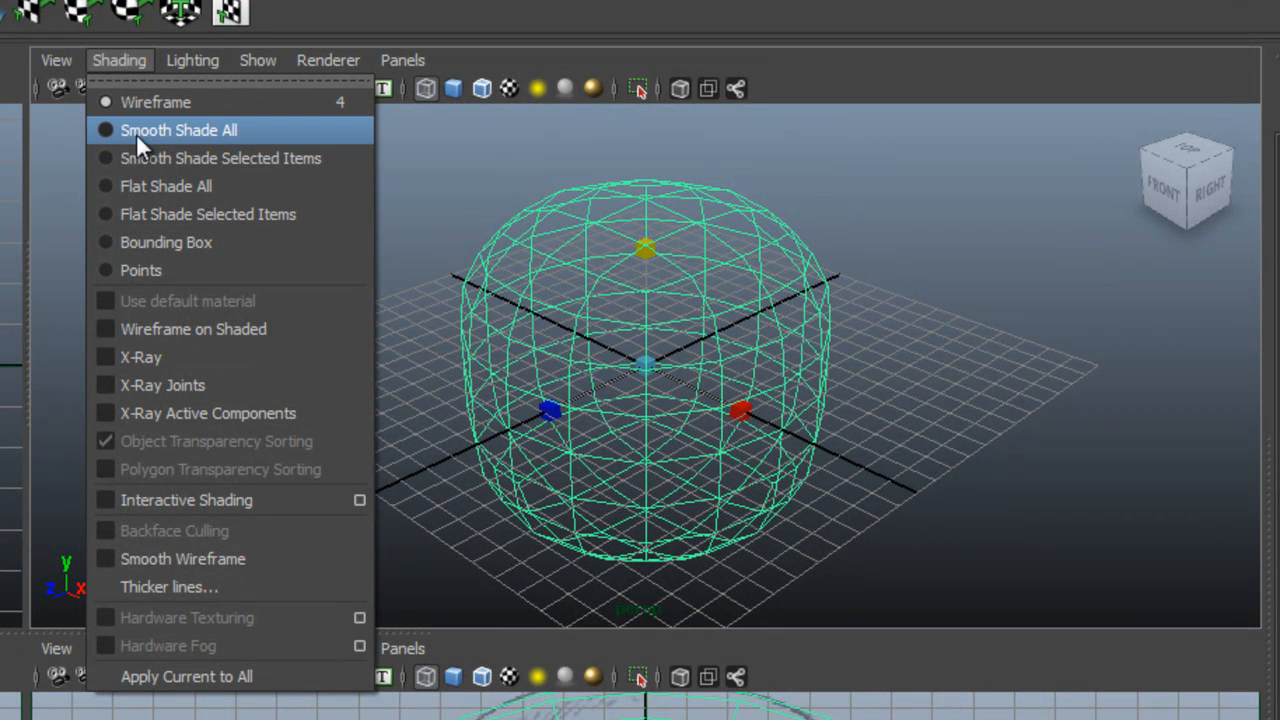
pyautogui.click(106, 131)
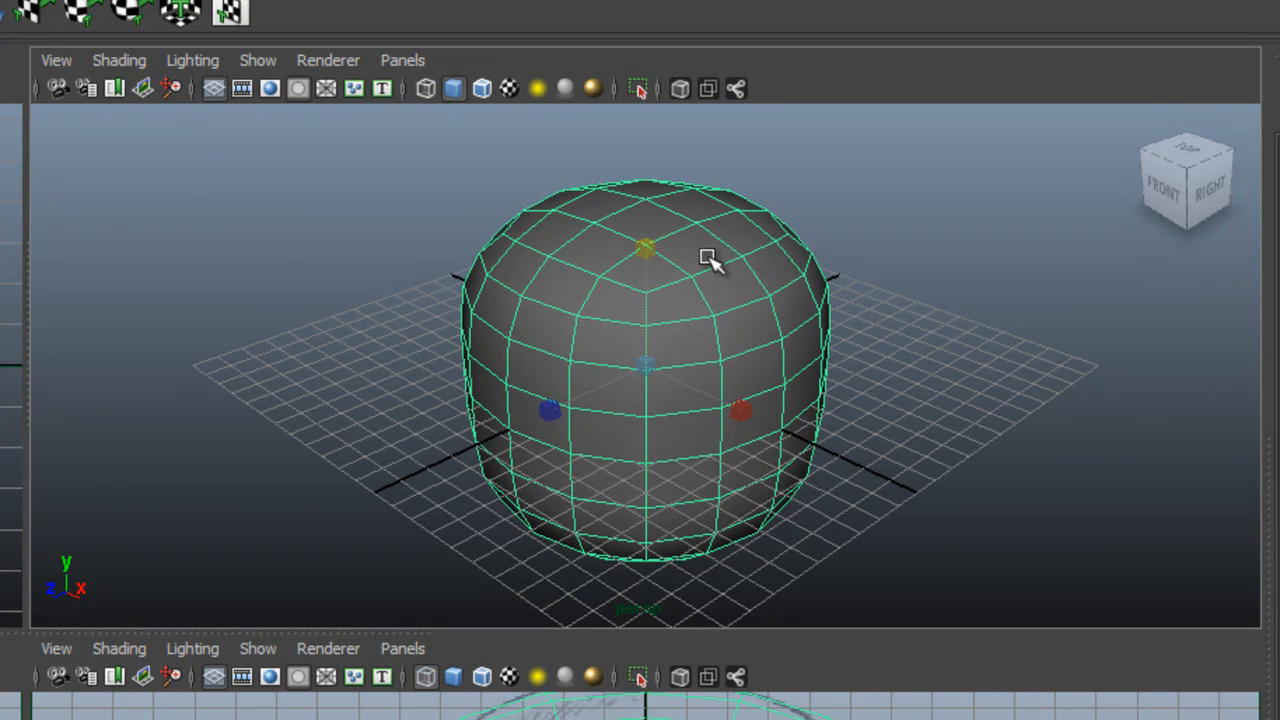
pyautogui.click(119, 61)
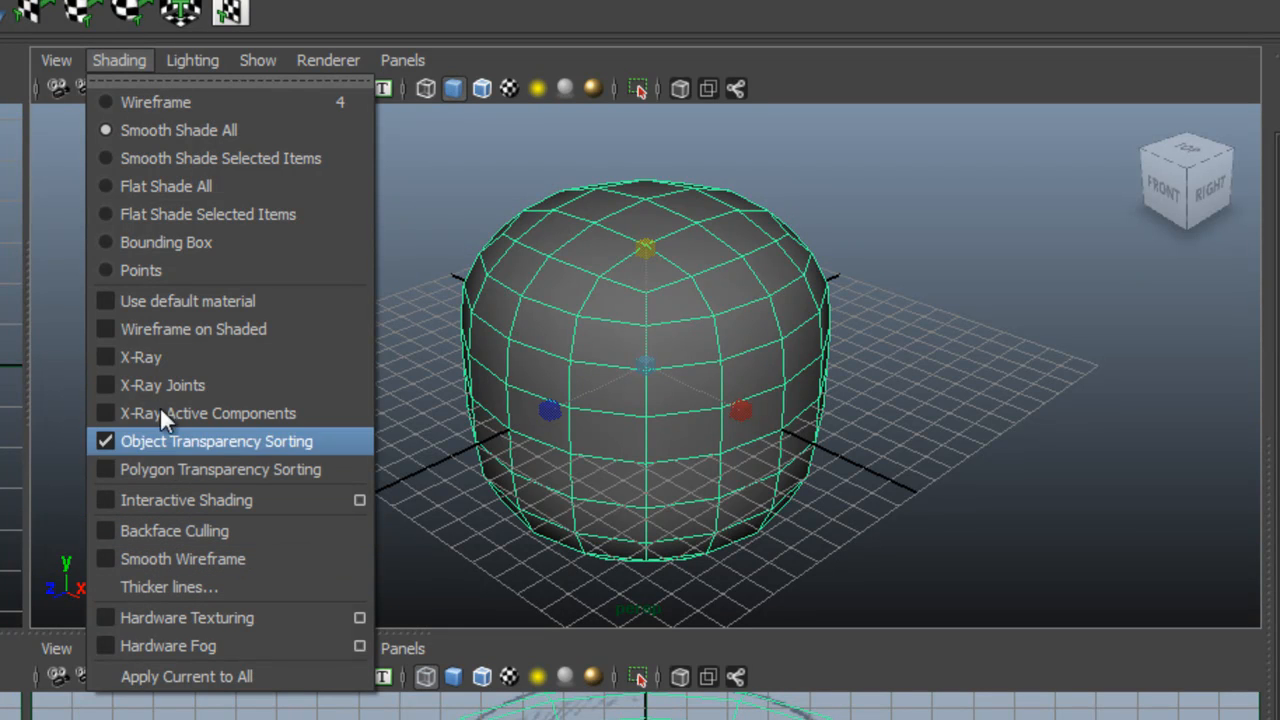
pyautogui.click(111, 328)
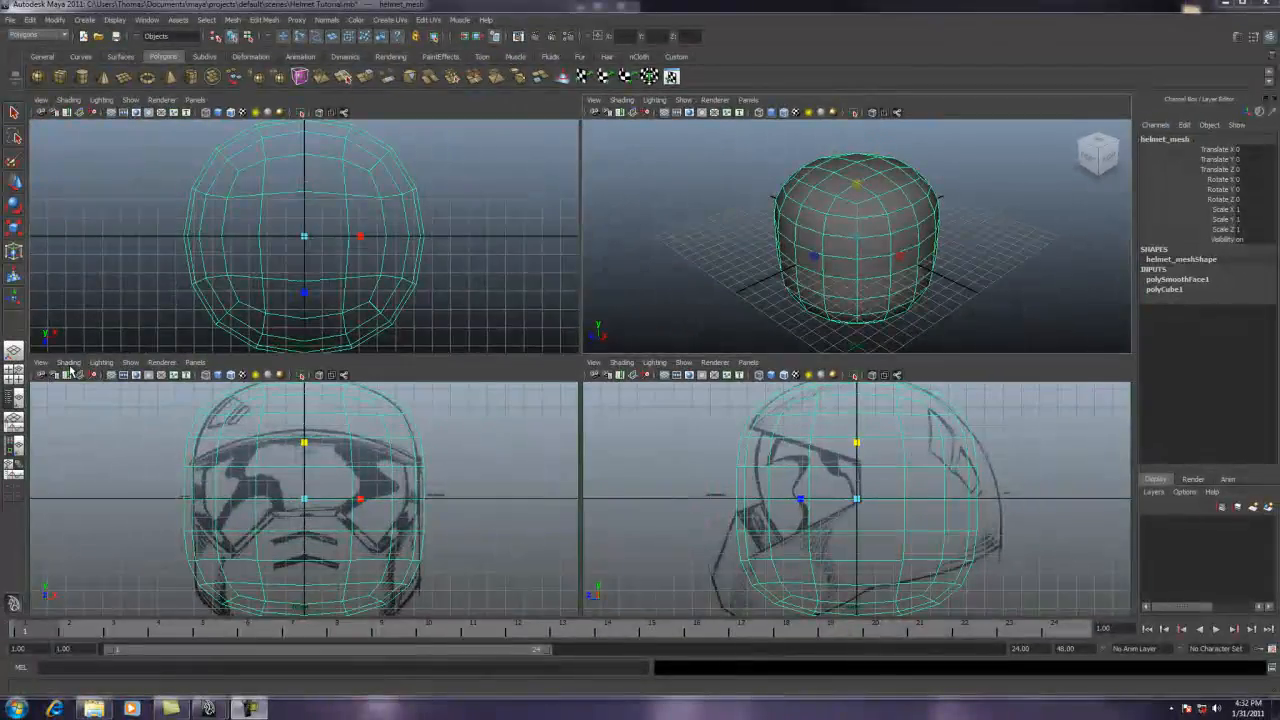
# Step: Set the front view to Smooth Shade All with Wireframe on Shaded and X-Ray turned on
pyautogui.click(69, 364)
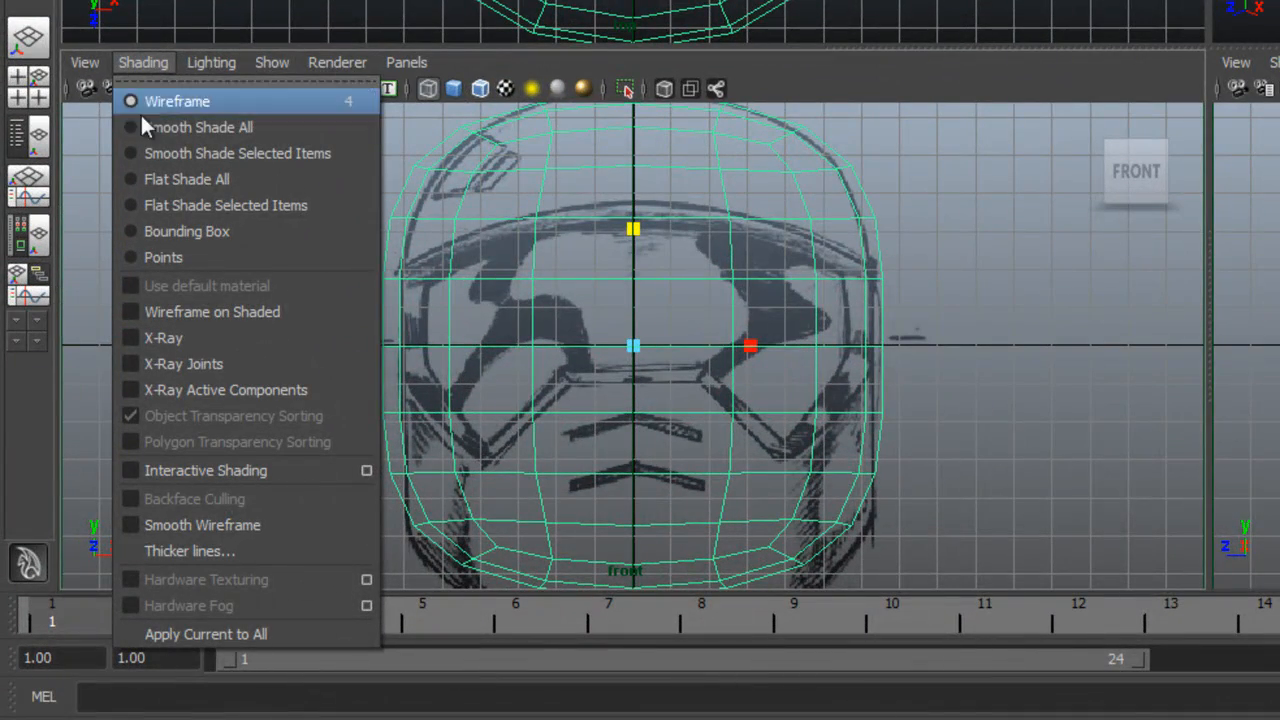
pyautogui.click(145, 127)
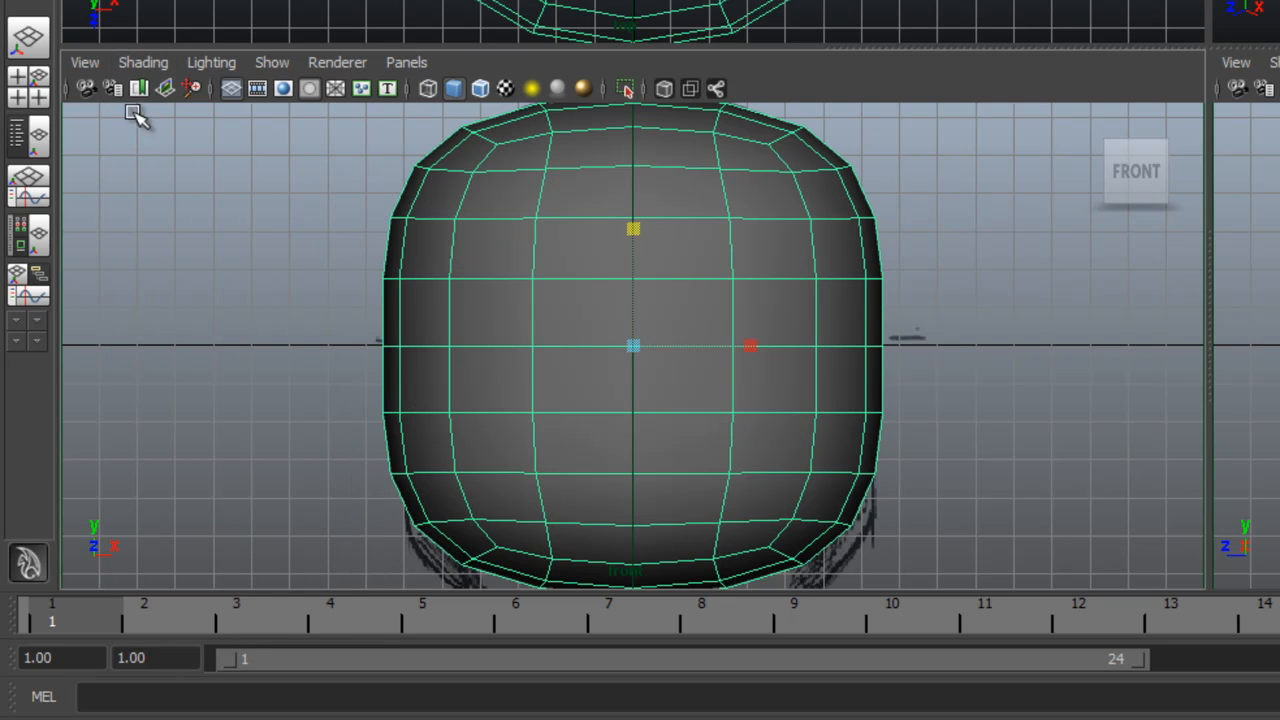
pyautogui.click(150, 61)
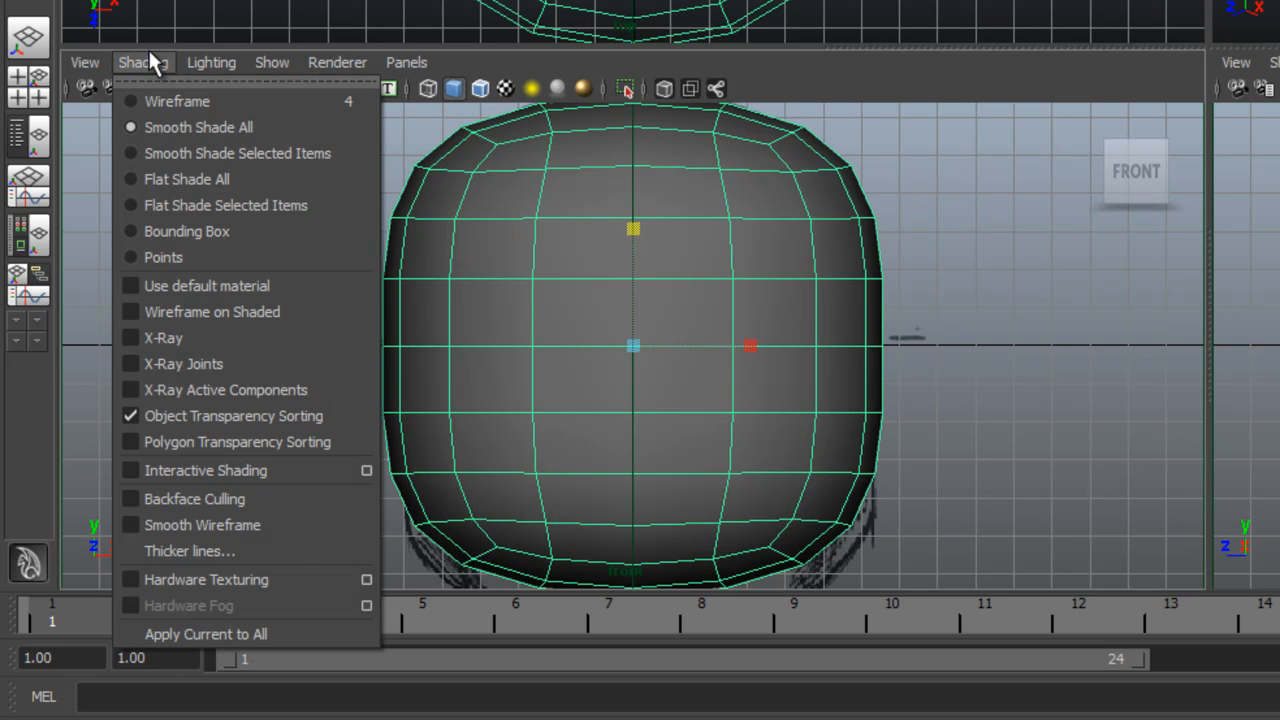
pyautogui.click(134, 311)
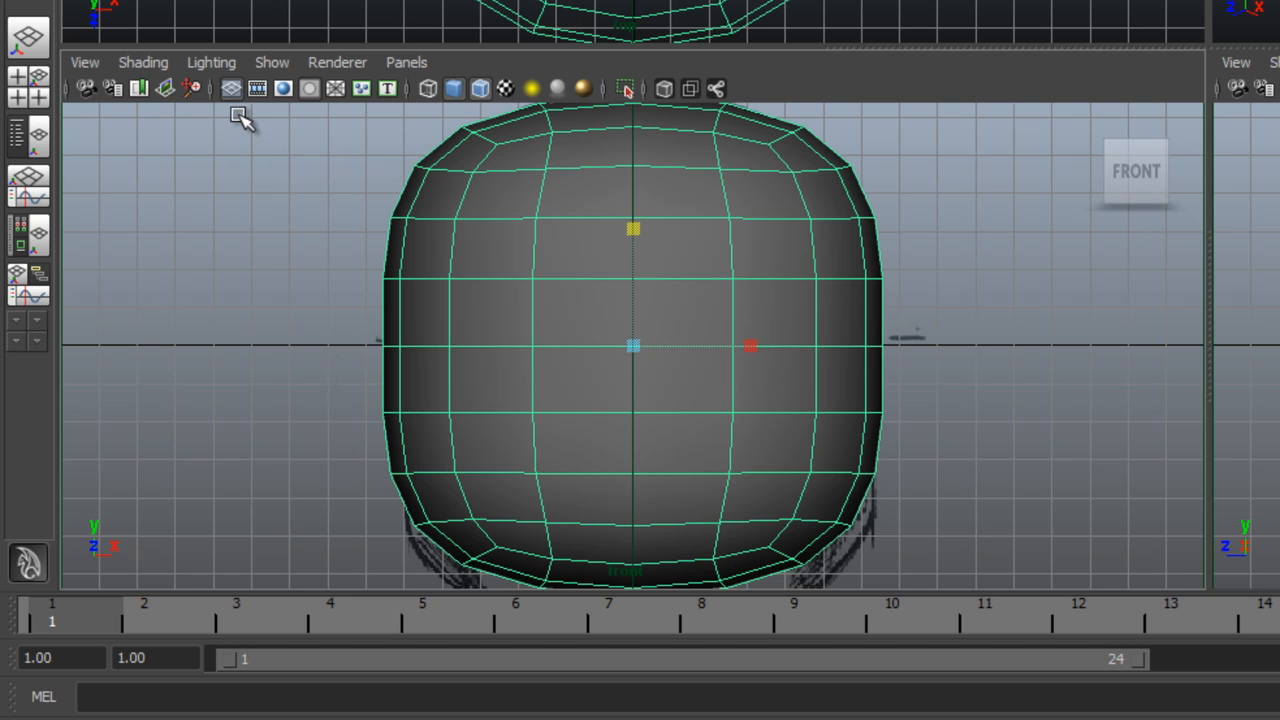
pyautogui.click(141, 63)
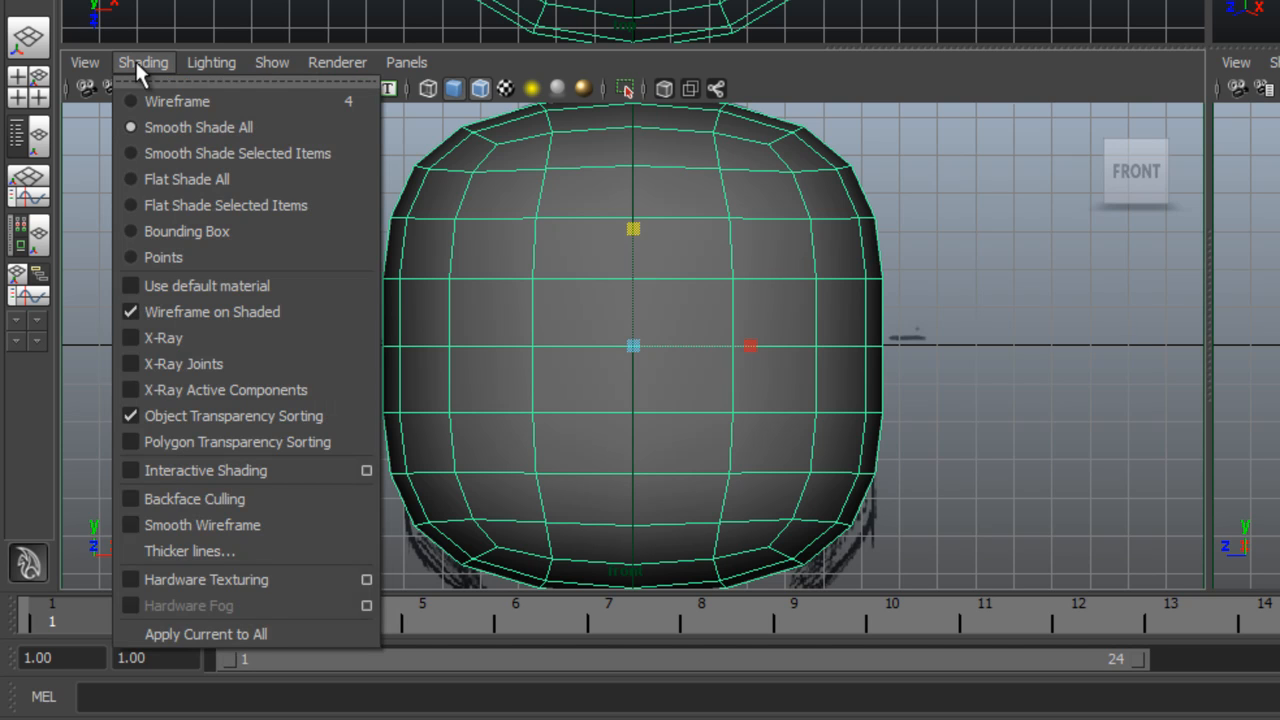
pyautogui.click(132, 334)
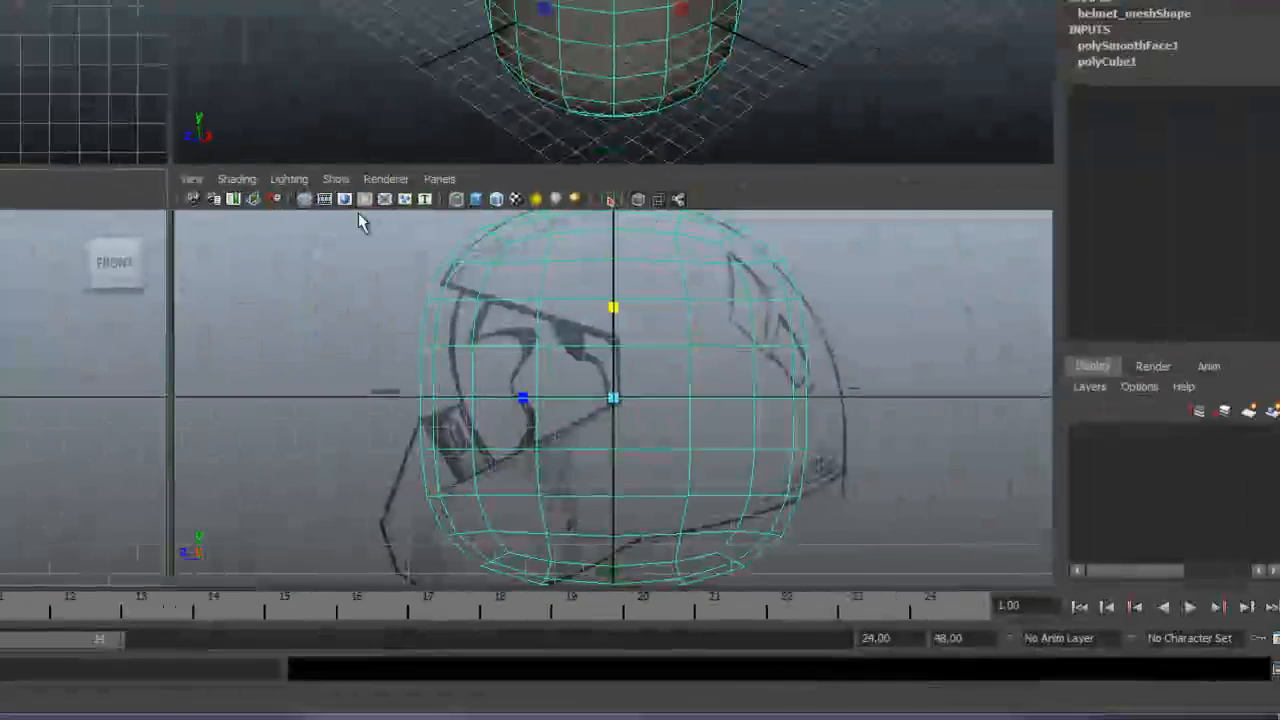
# Step: Give the side view Smooth Shade All display and enable both Wireframe on Shaded and X-Ray
pyautogui.click(180, 183)
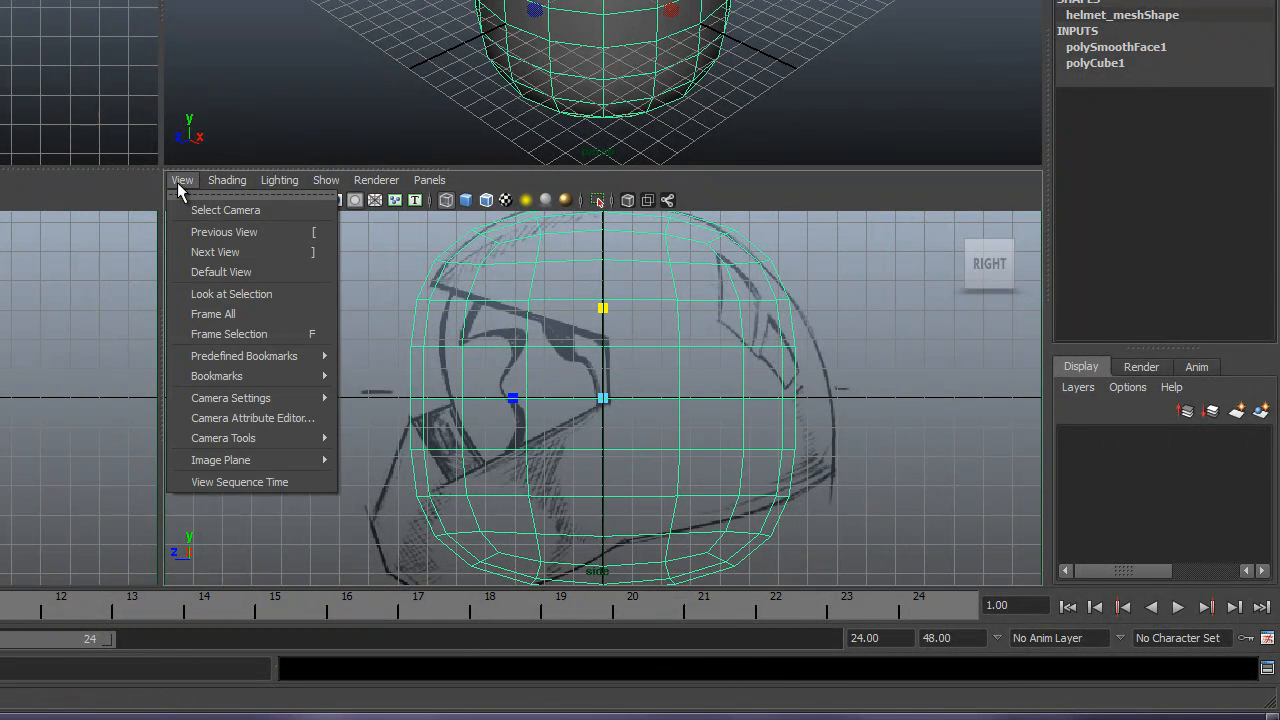
pyautogui.moveTo(218, 182)
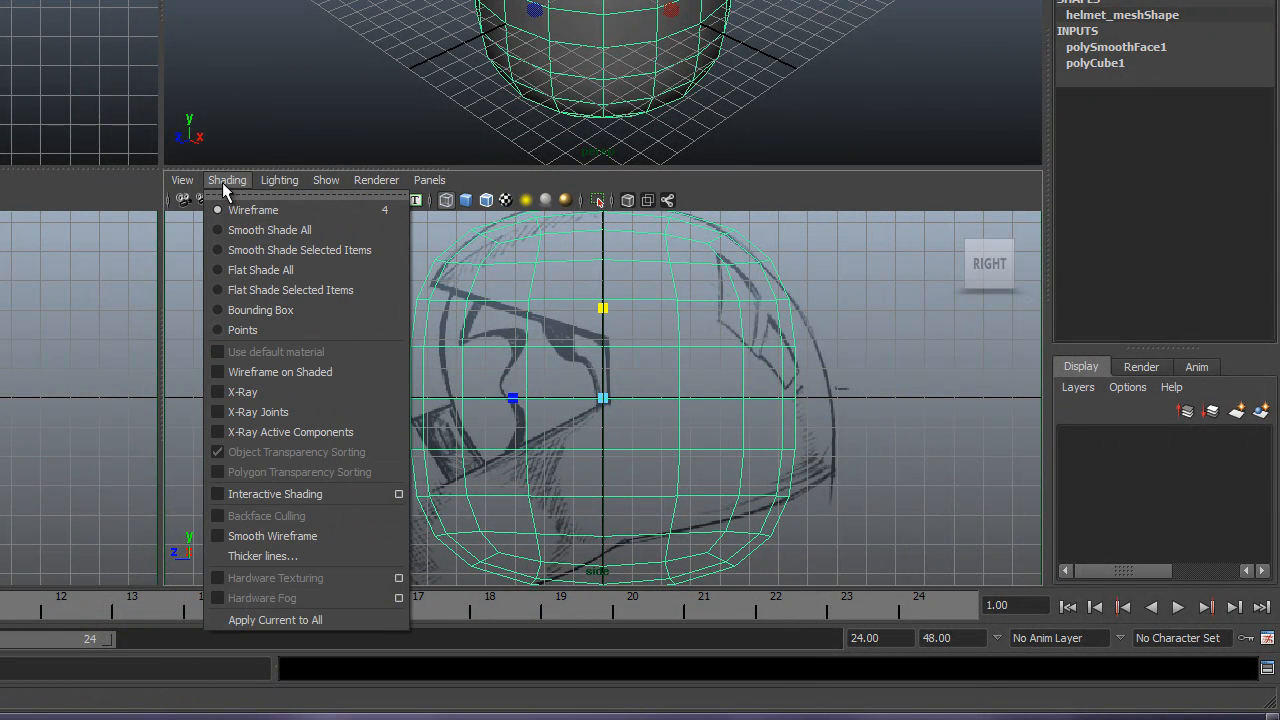
pyautogui.click(218, 231)
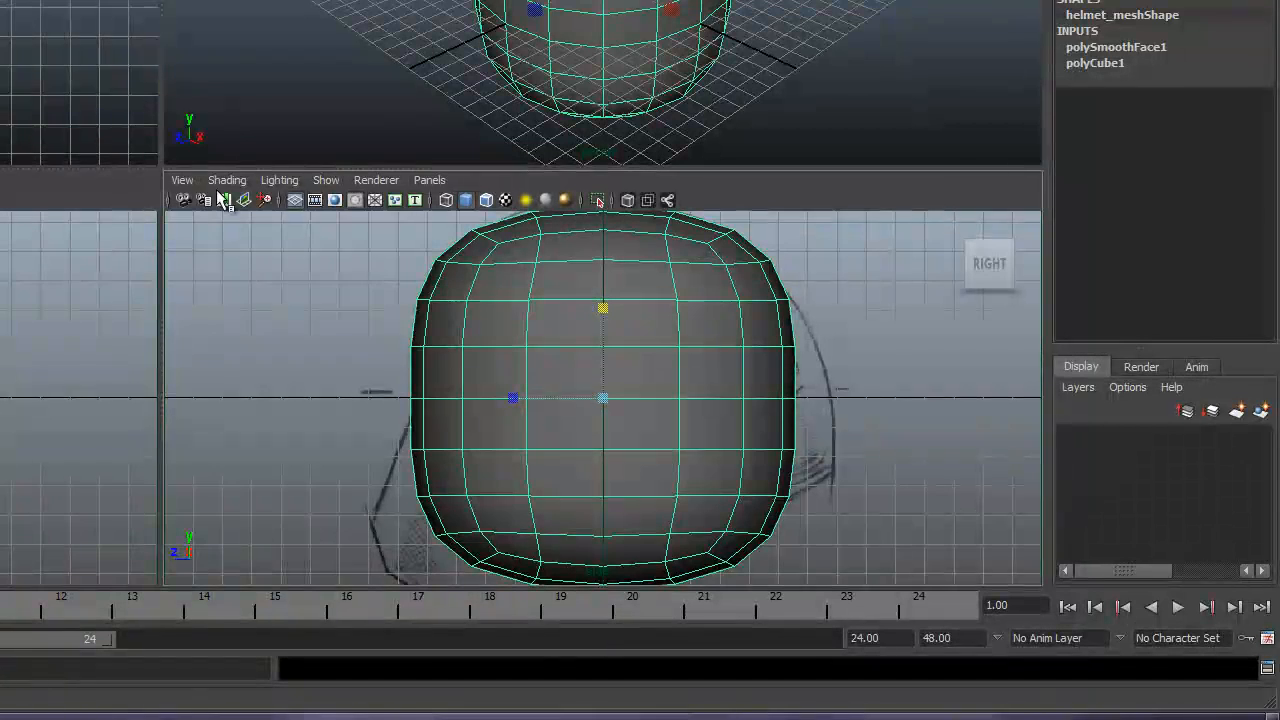
pyautogui.click(224, 180)
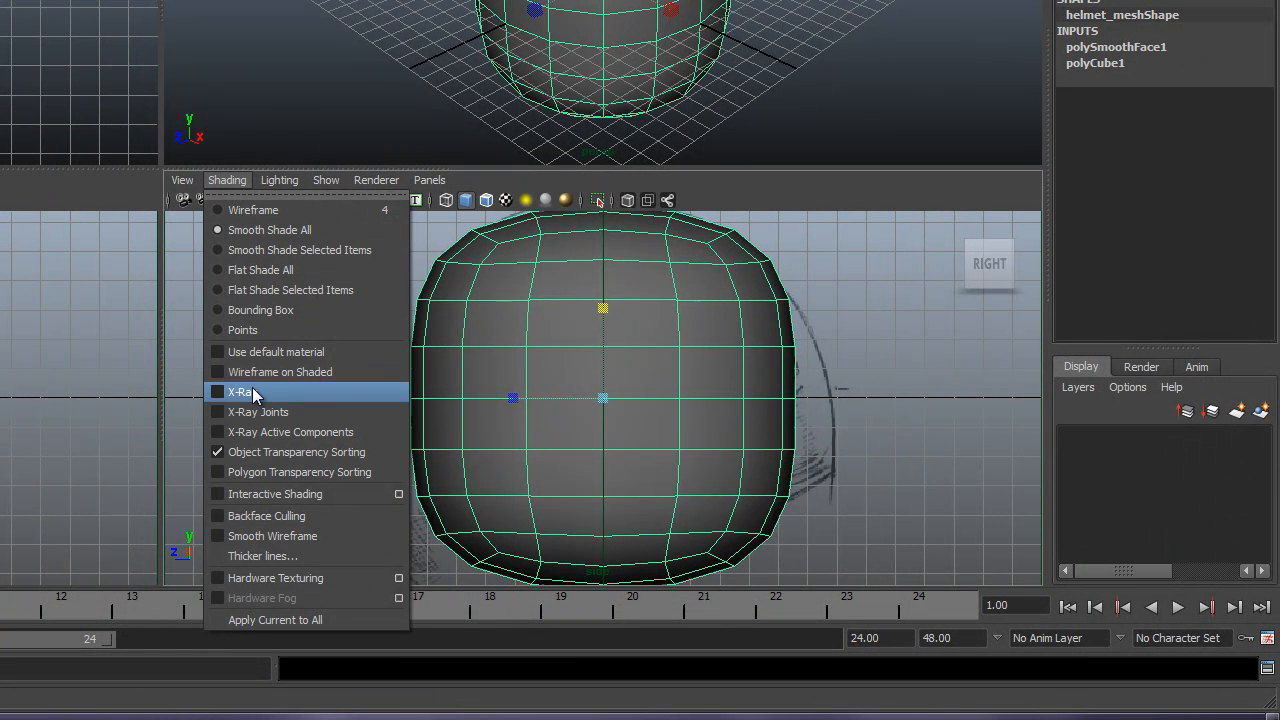
pyautogui.click(212, 375)
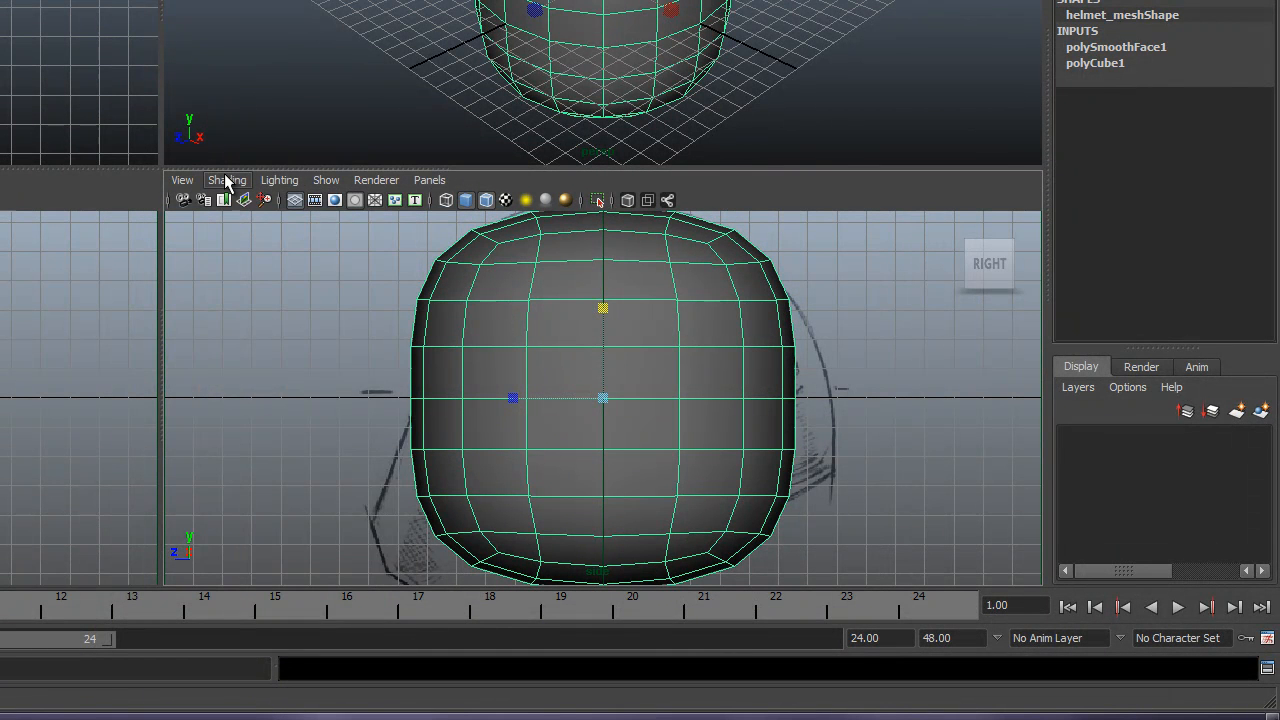
pyautogui.click(226, 180)
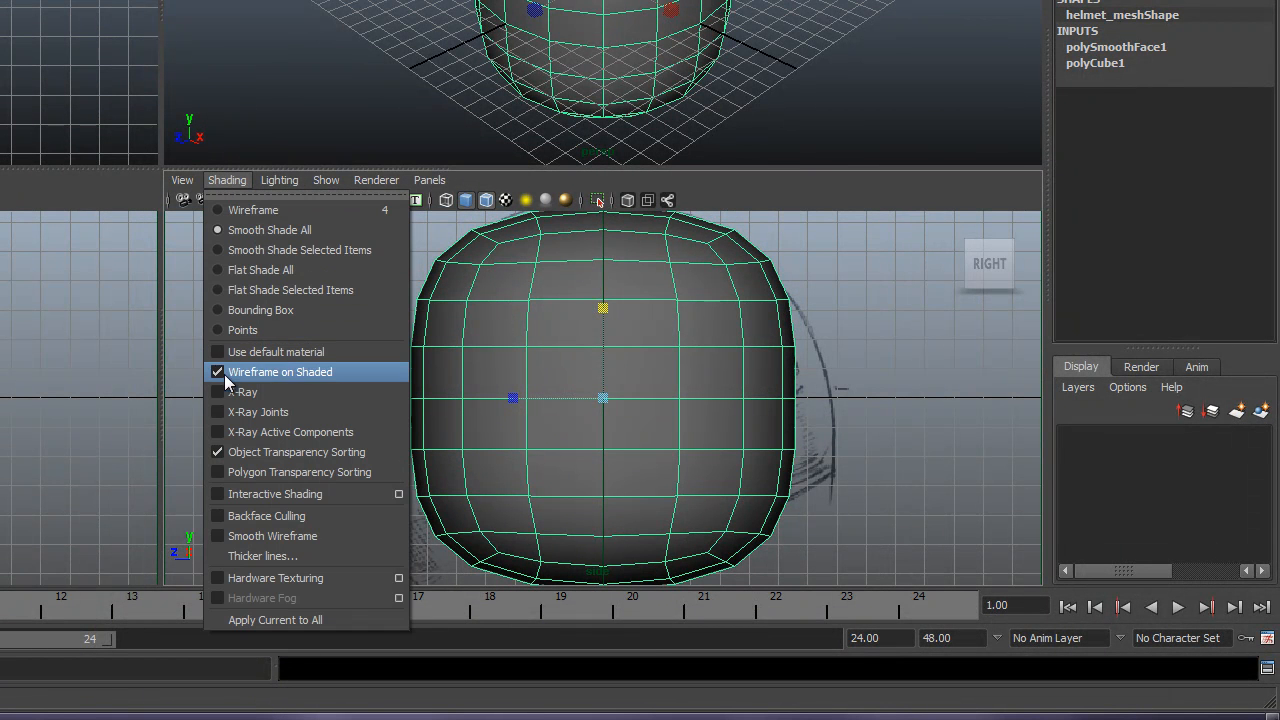
pyautogui.click(220, 392)
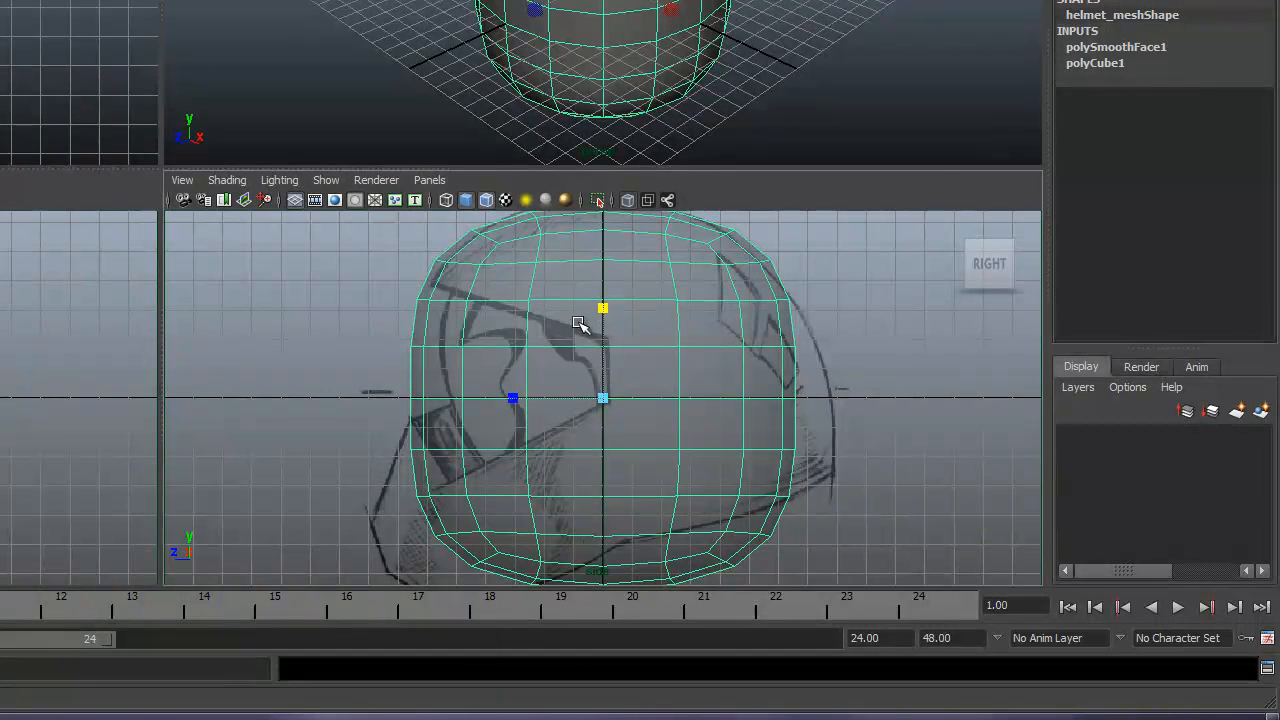